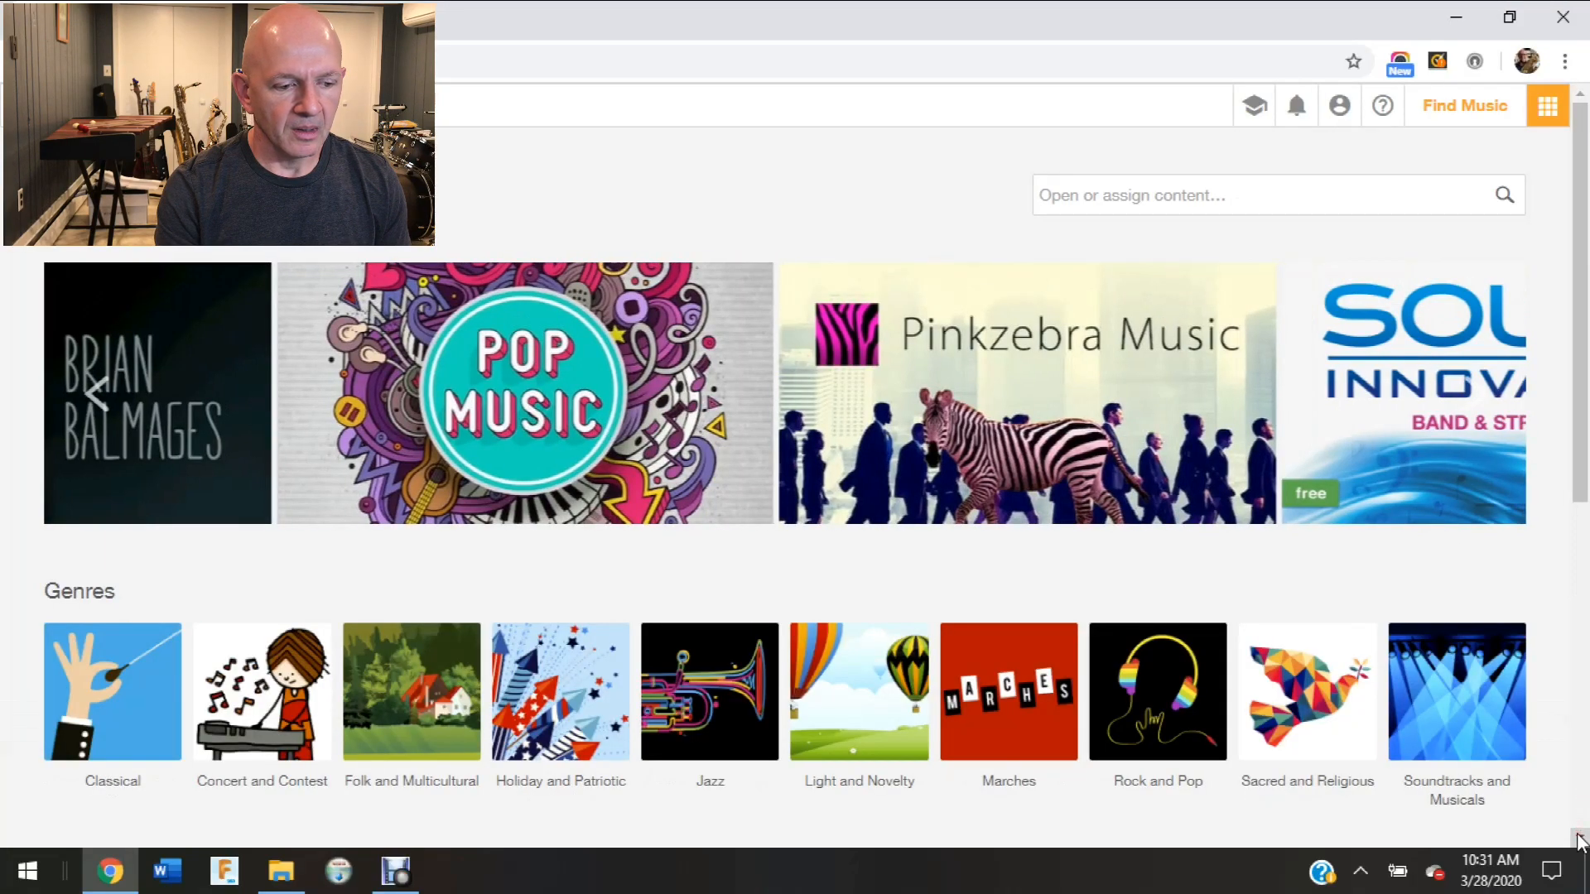
Browse the Band & Orchestra category and limit the listed music to Concert Band
scroll(1579, 839, down, 8)
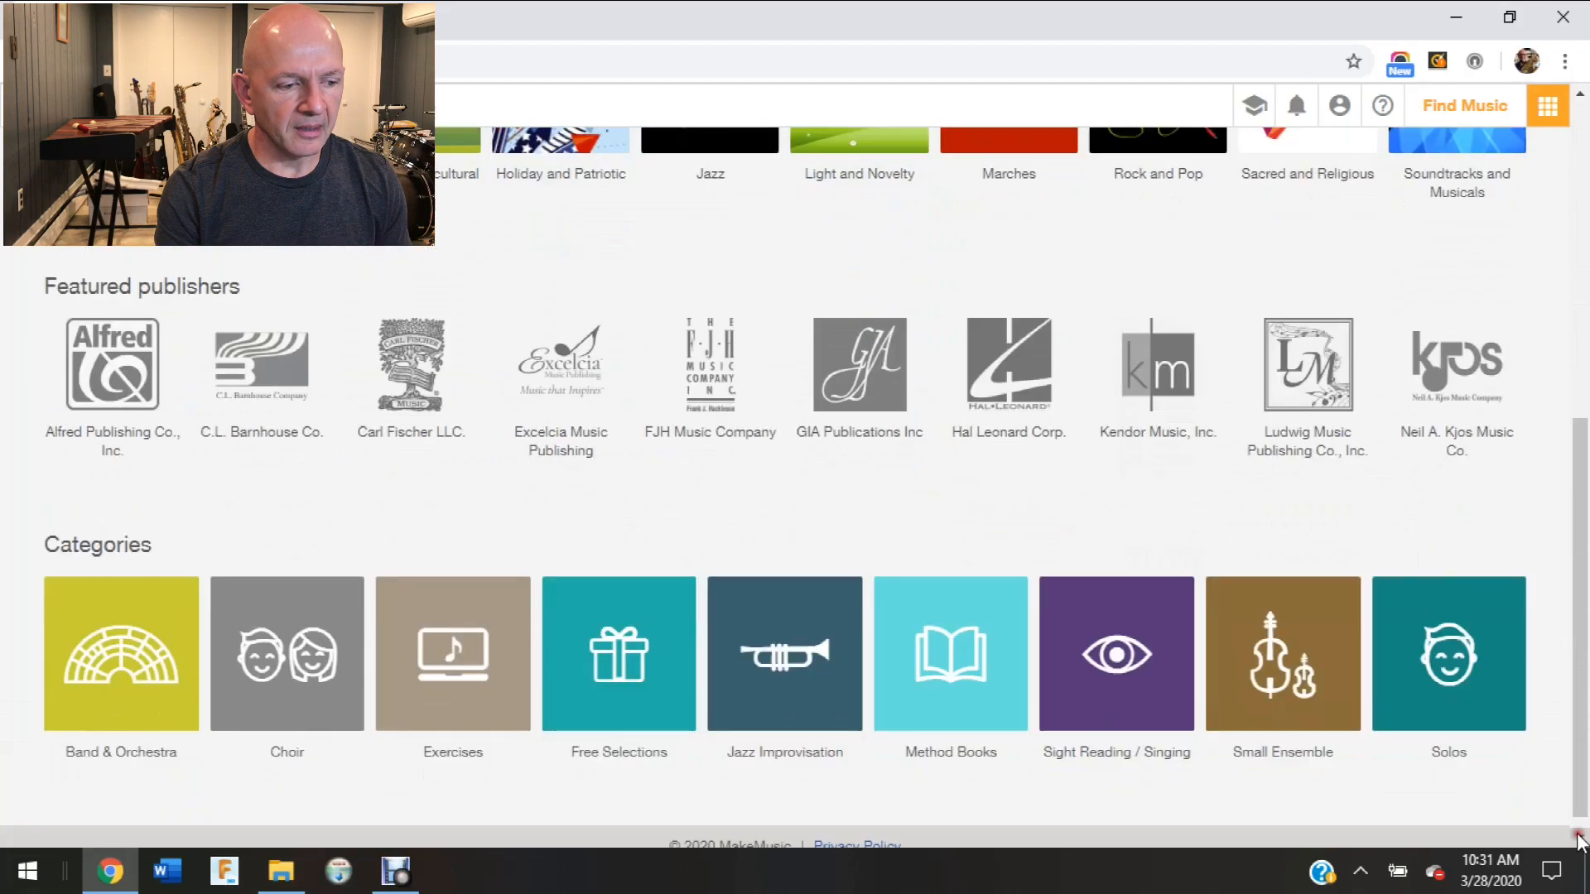
click(143, 640)
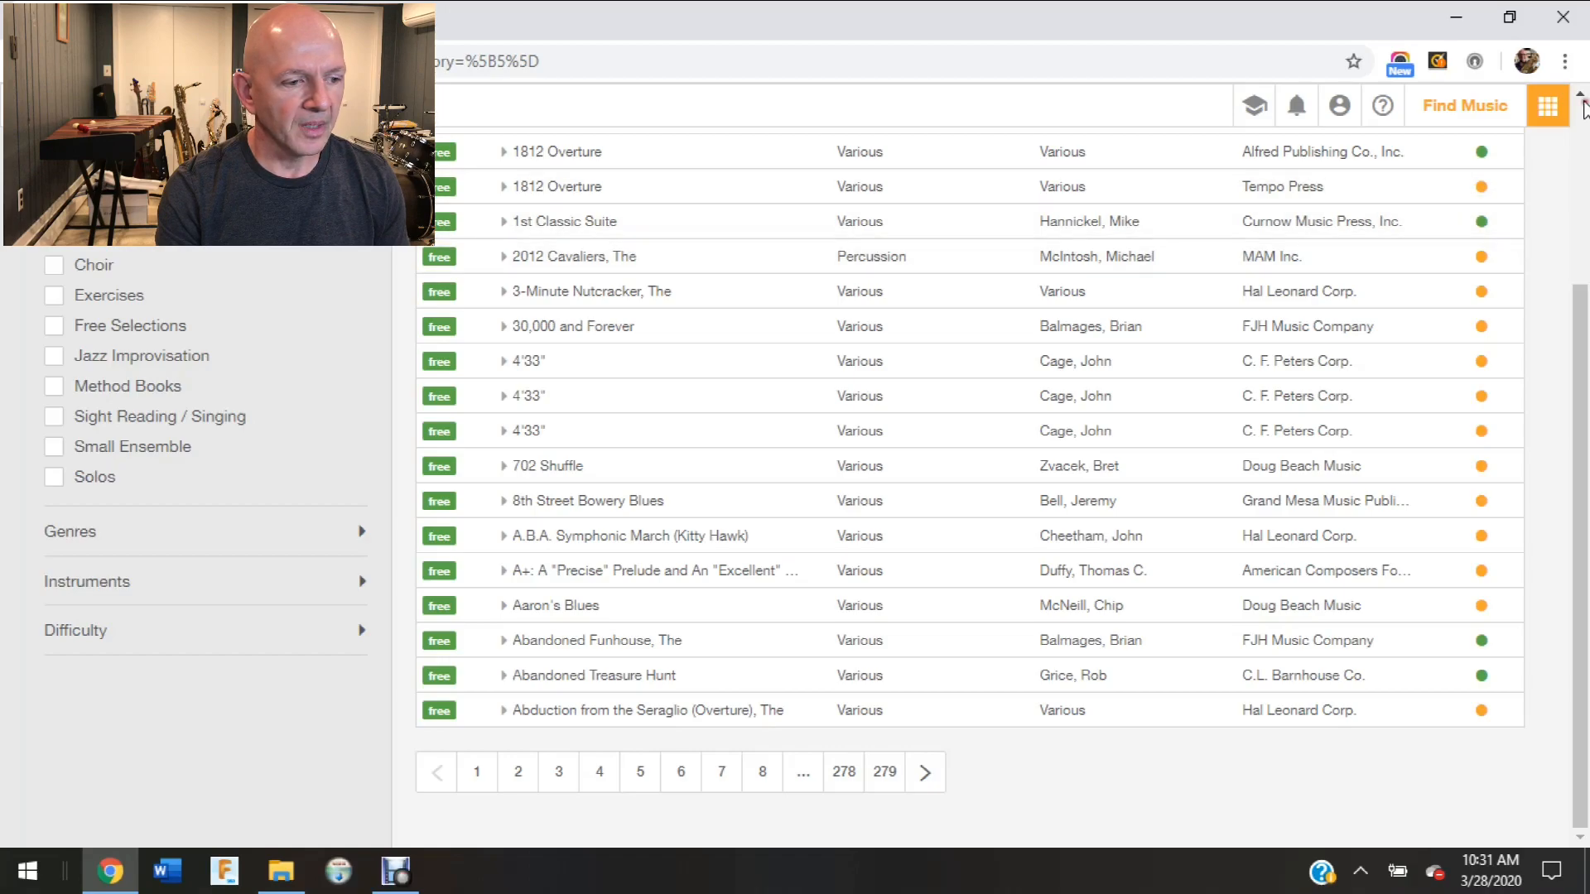
scroll(1583, 104, up, 3)
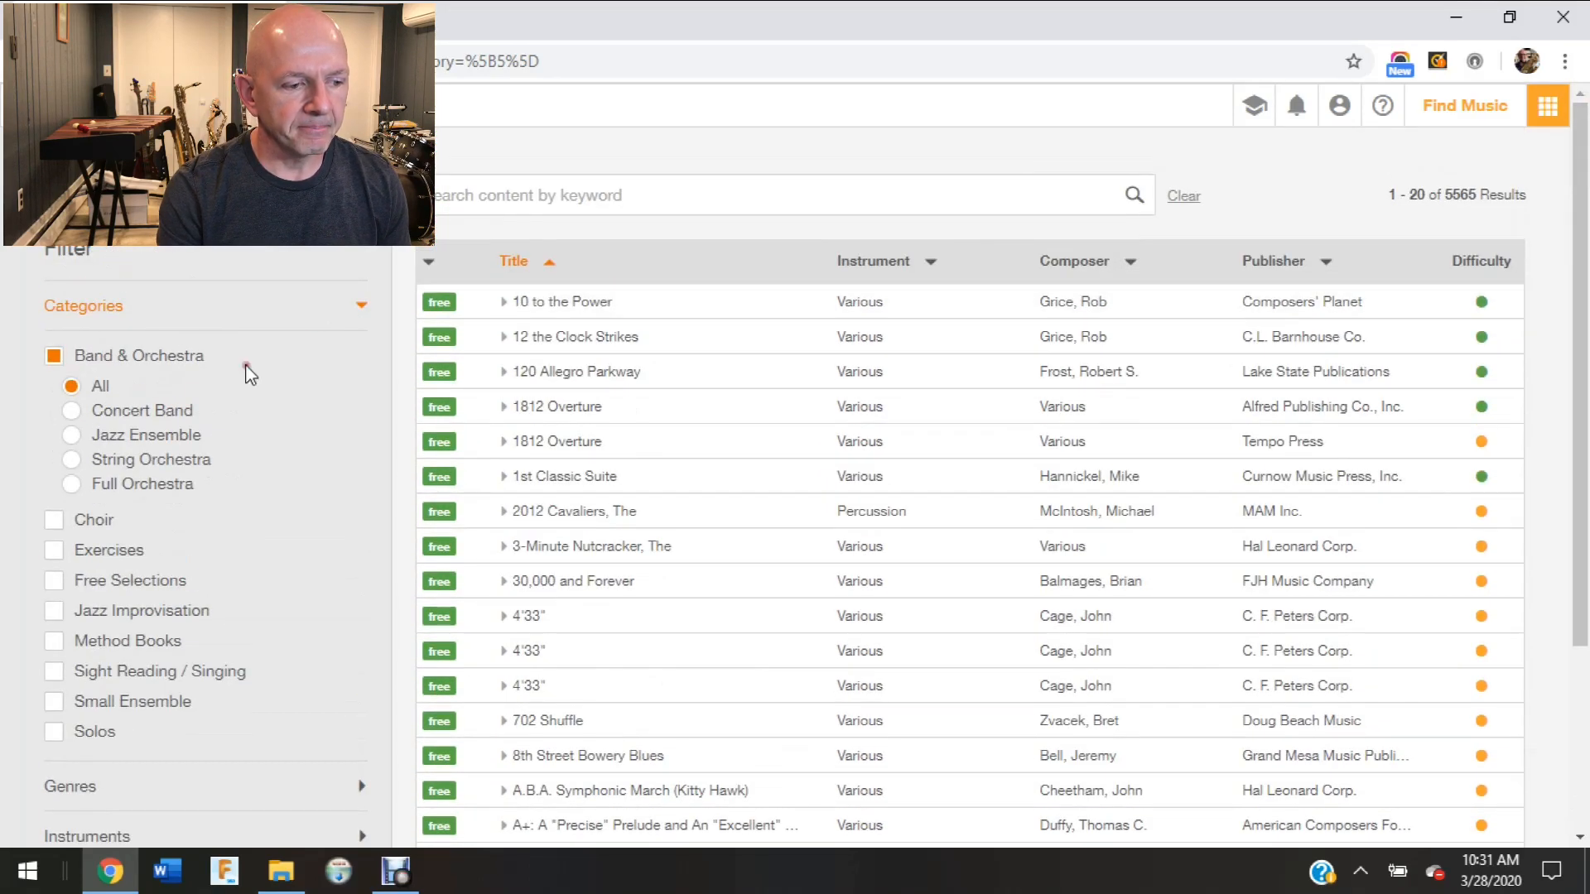
click(175, 414)
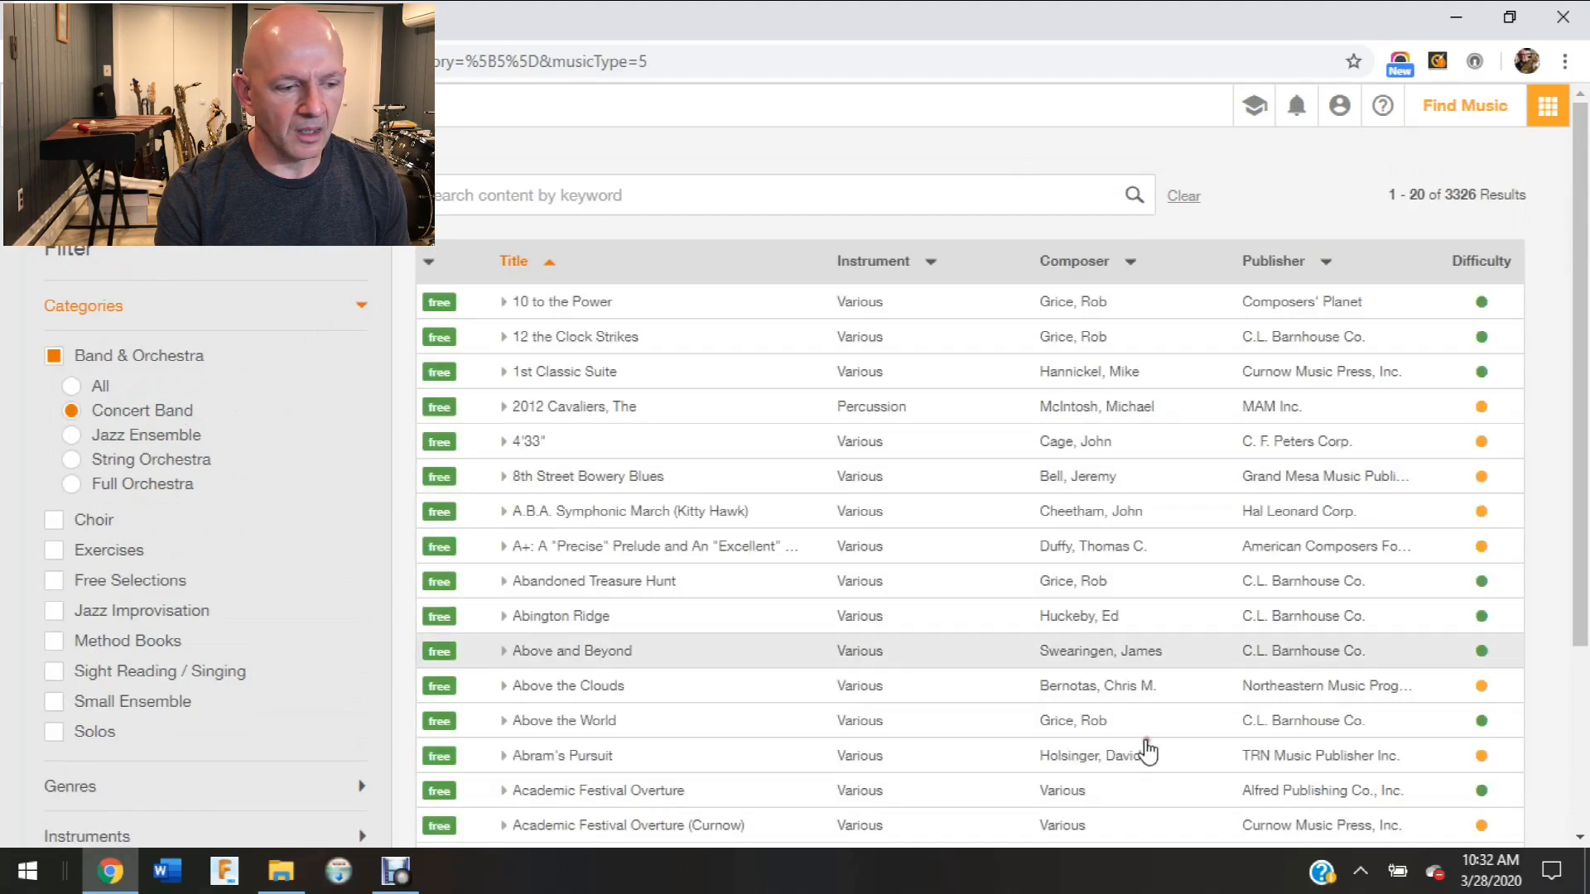
Filter the Concert Band titles by the Very Easy difficulty level
scroll(1579, 837, down, 3)
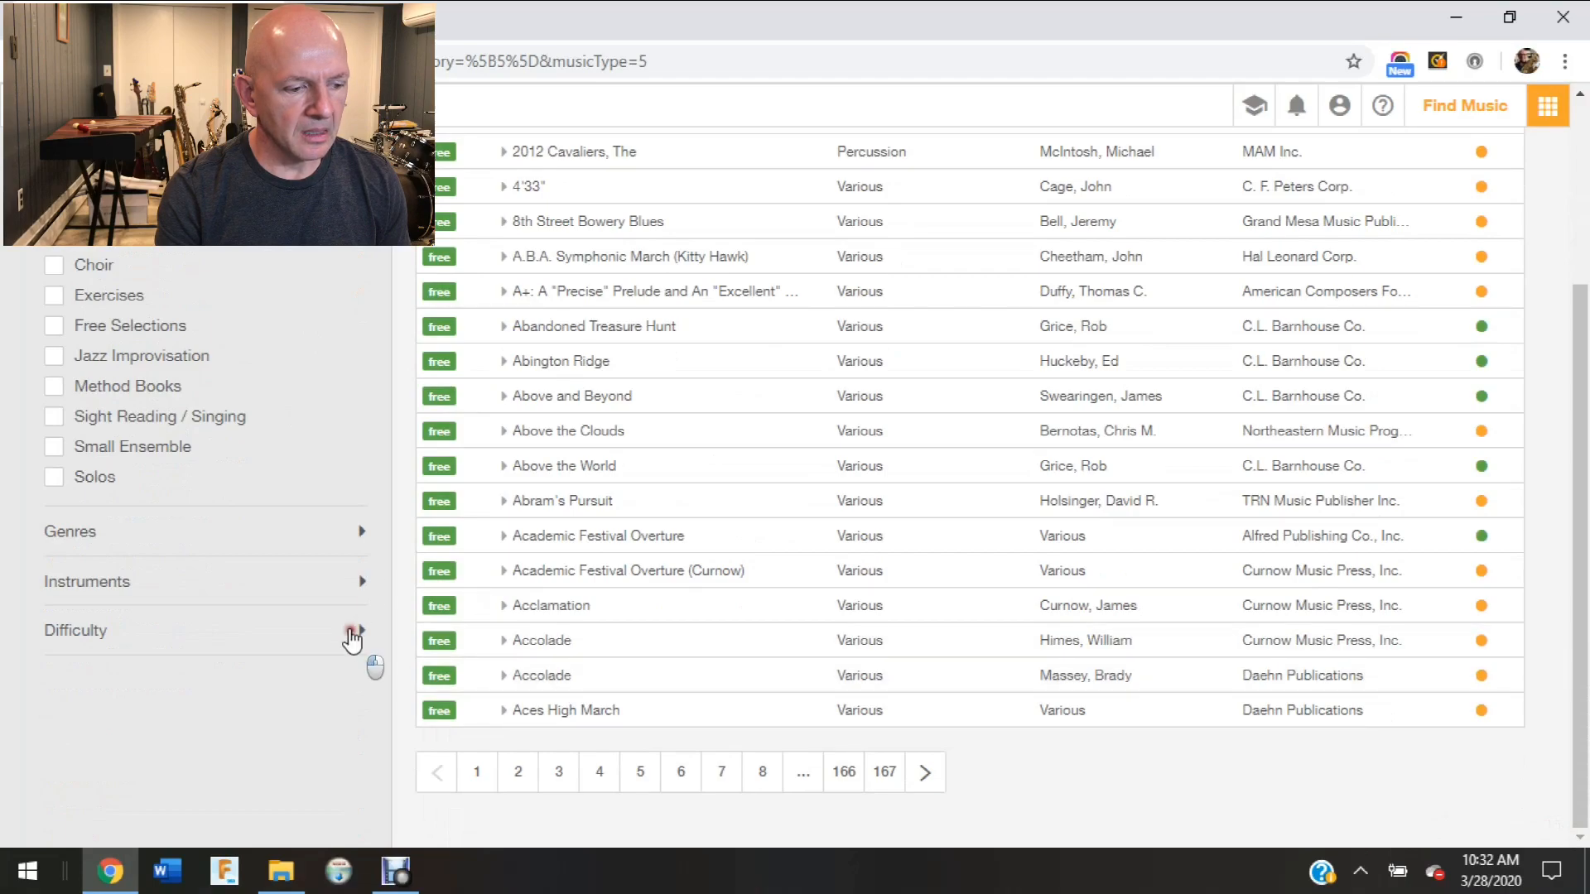
click(353, 634)
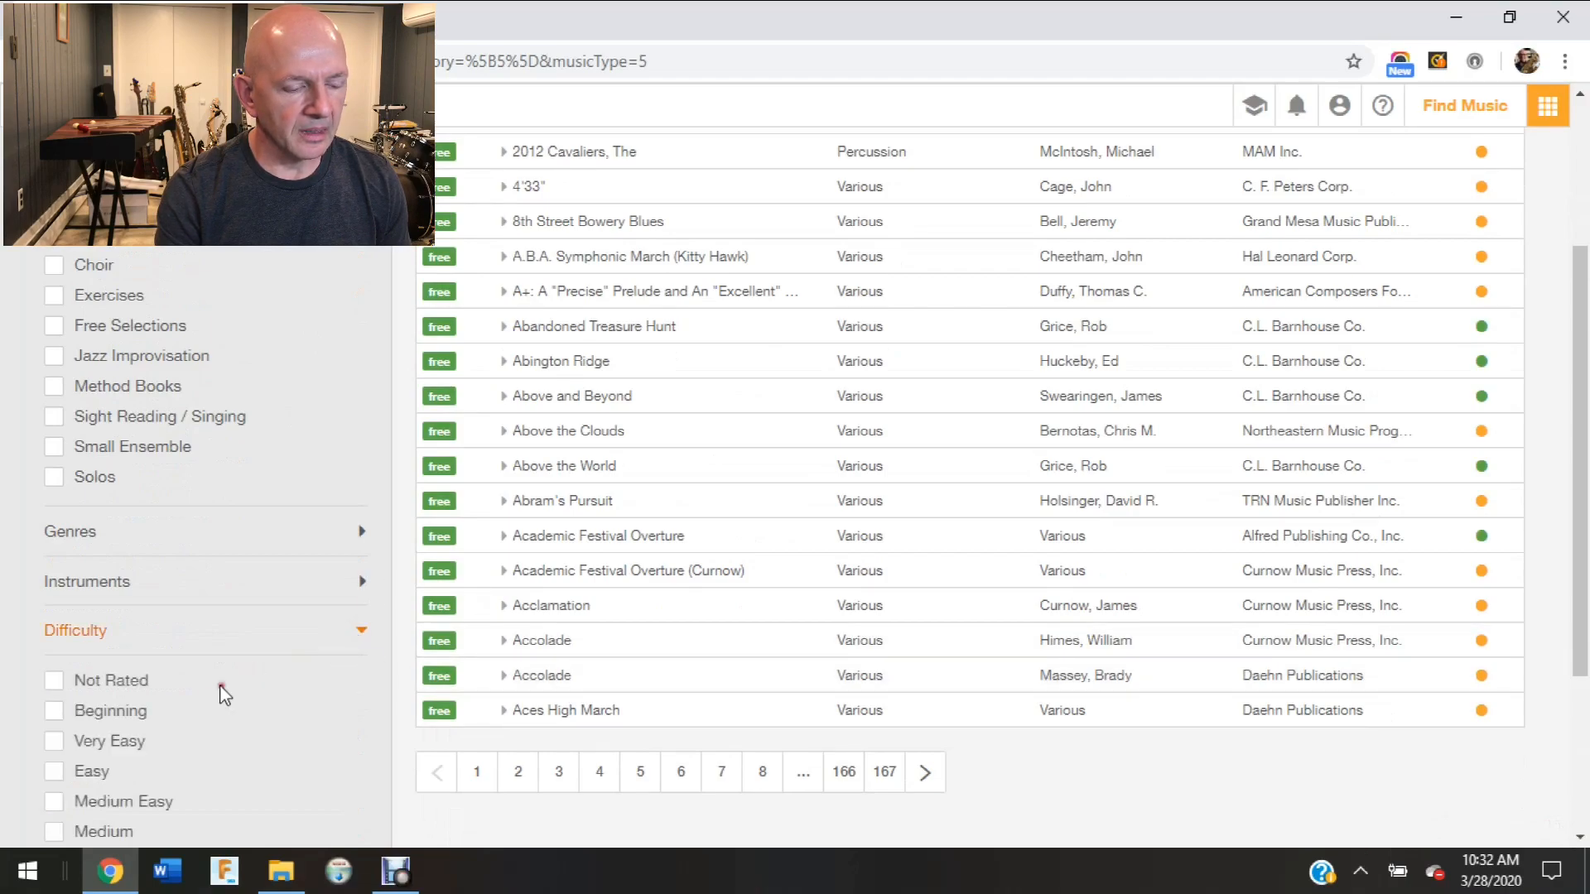
click(135, 742)
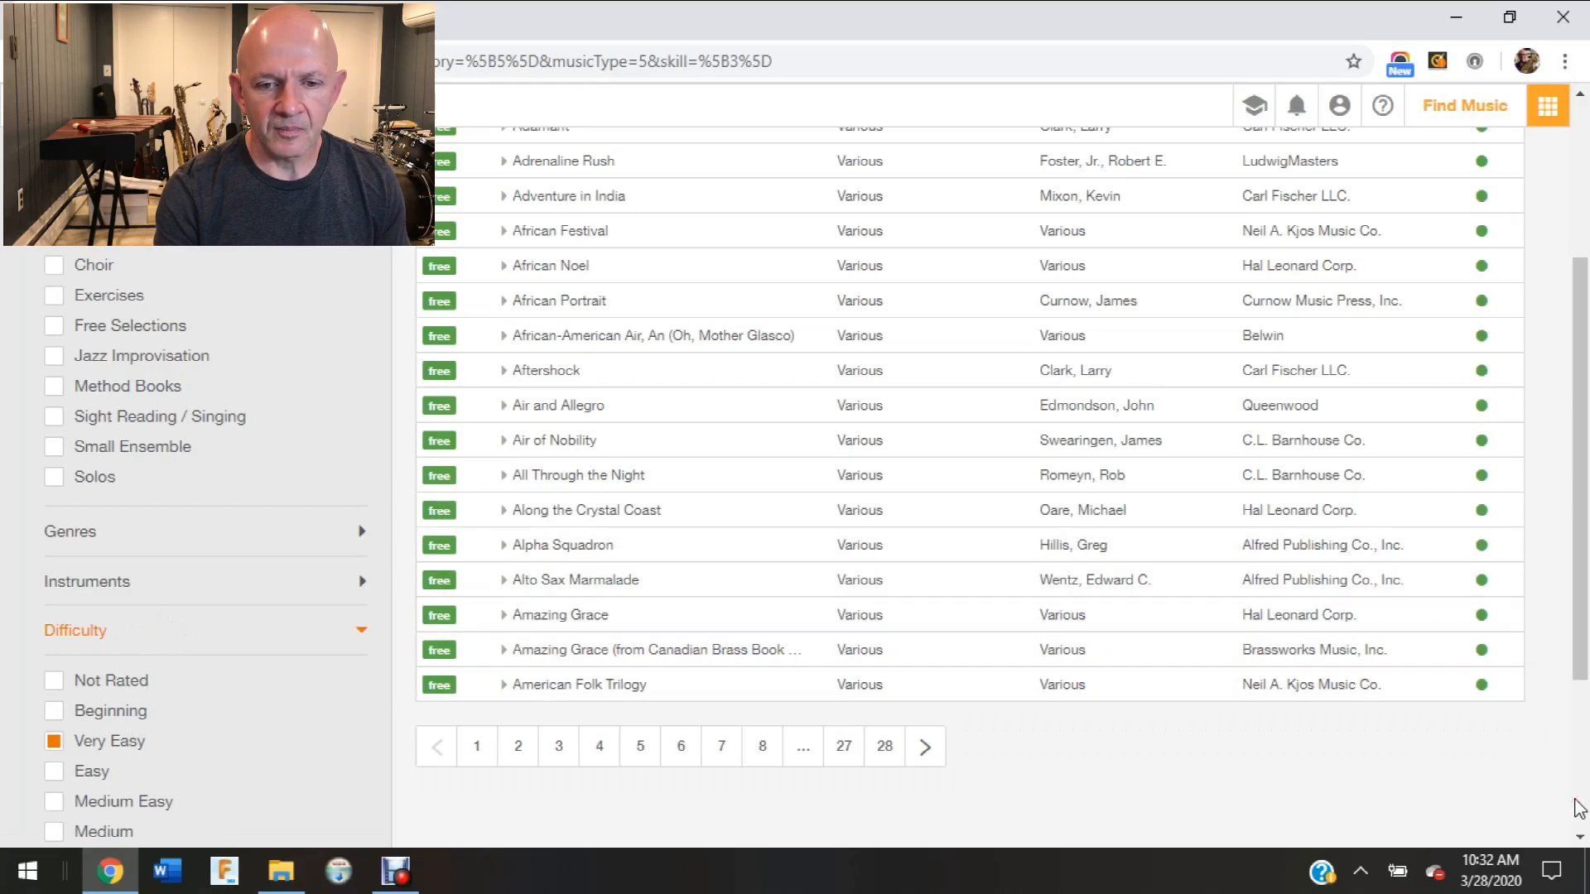
Search the filtered Concert Band titles for "barrage"
click(1578, 135)
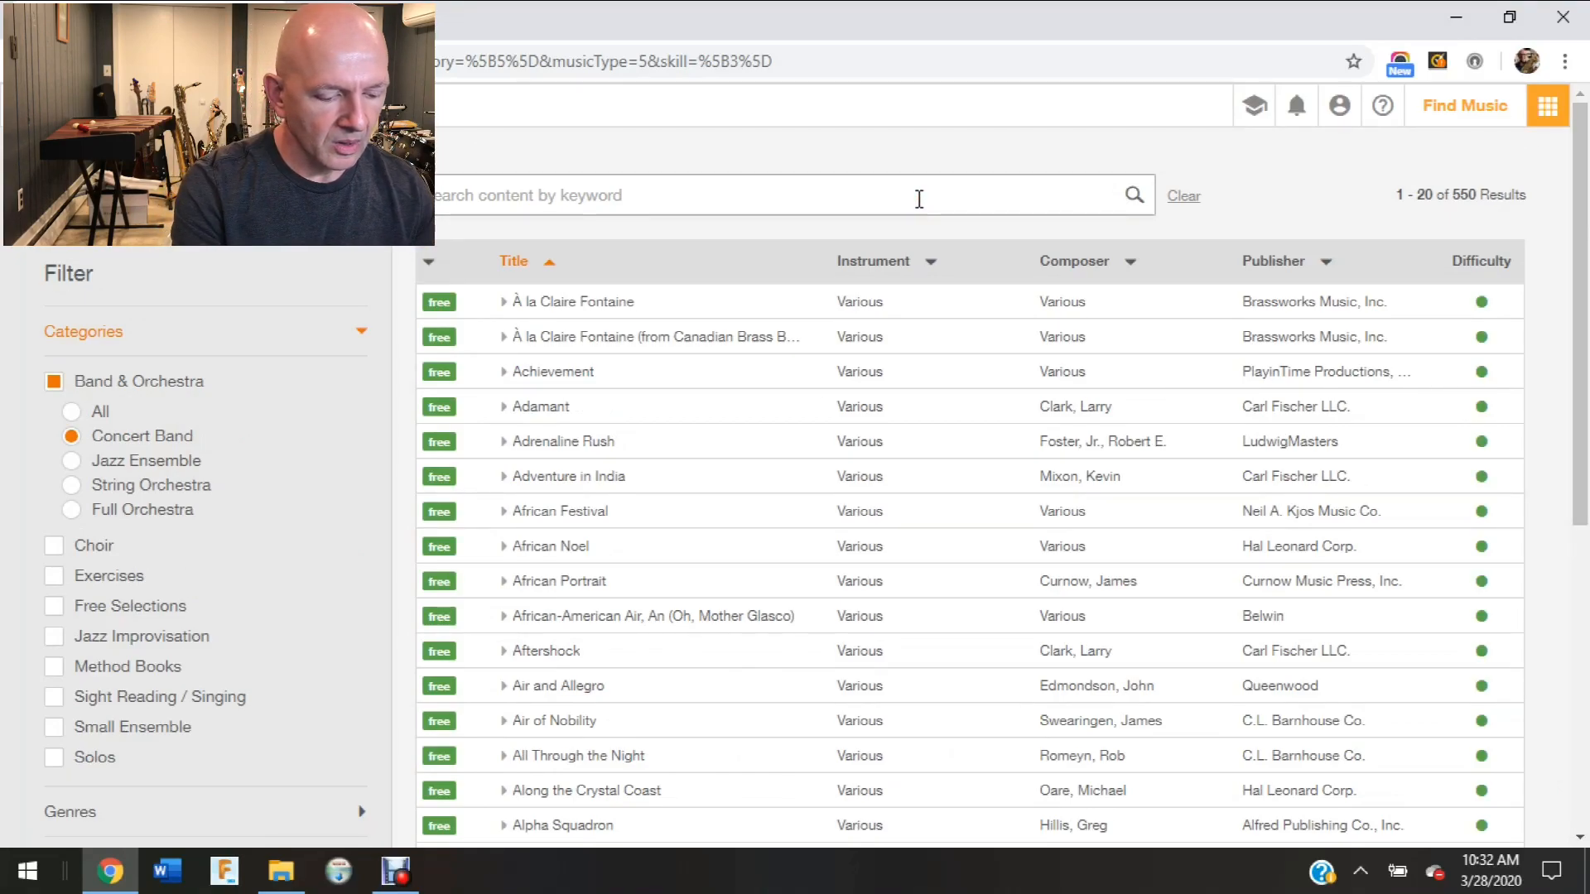
click(919, 198)
text(arrage)
key(Return)
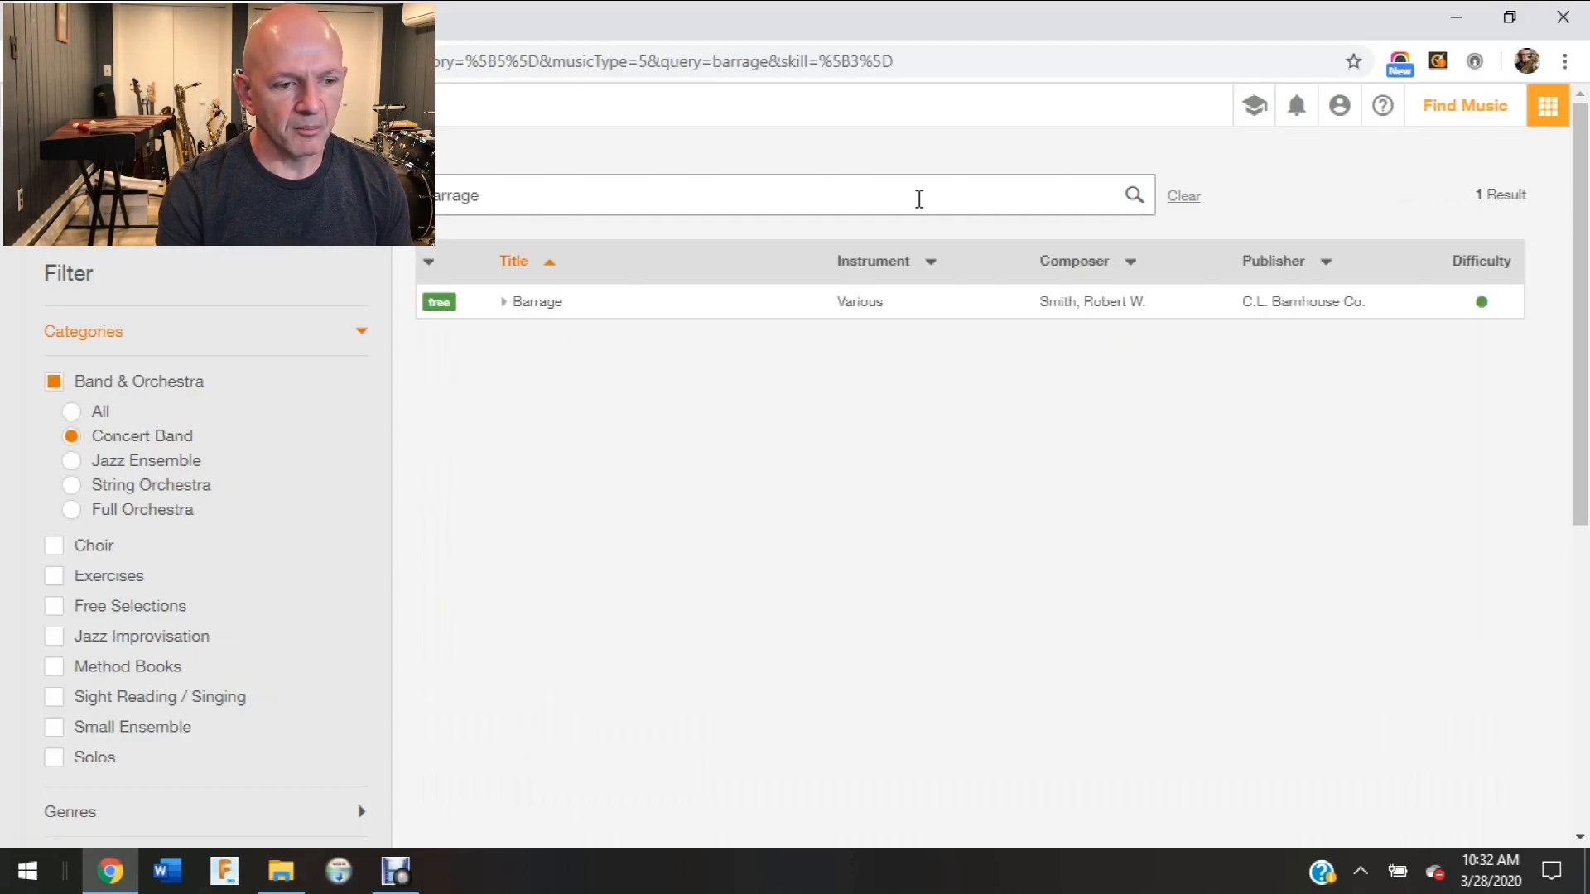
Expand the details of Barrage and open the piece for practice with the Eb Alto Sax part
click(503, 303)
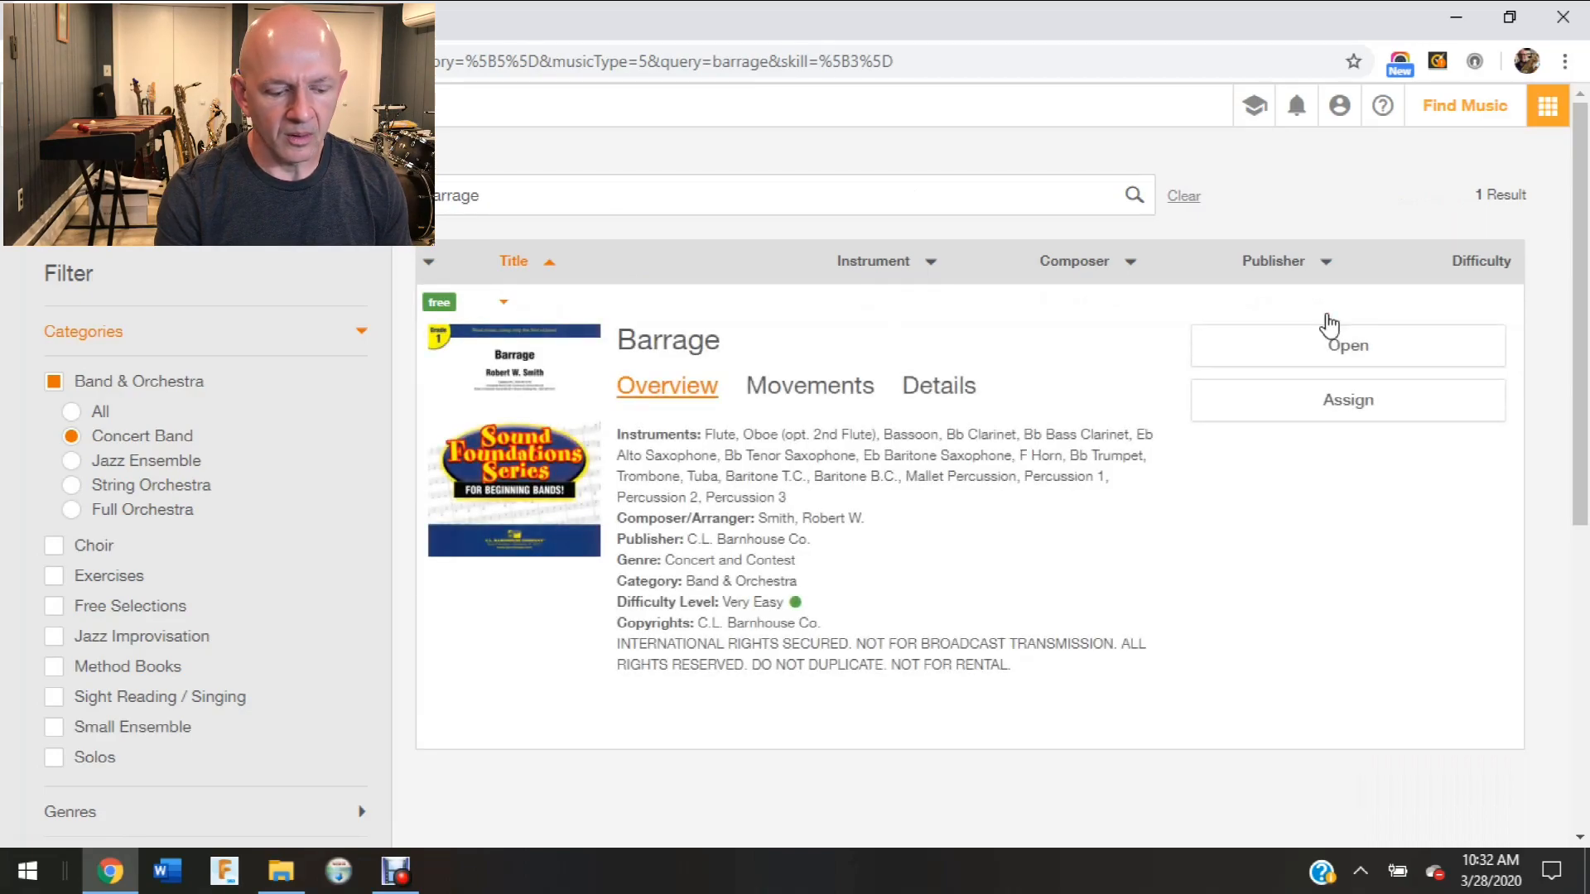
click(1379, 355)
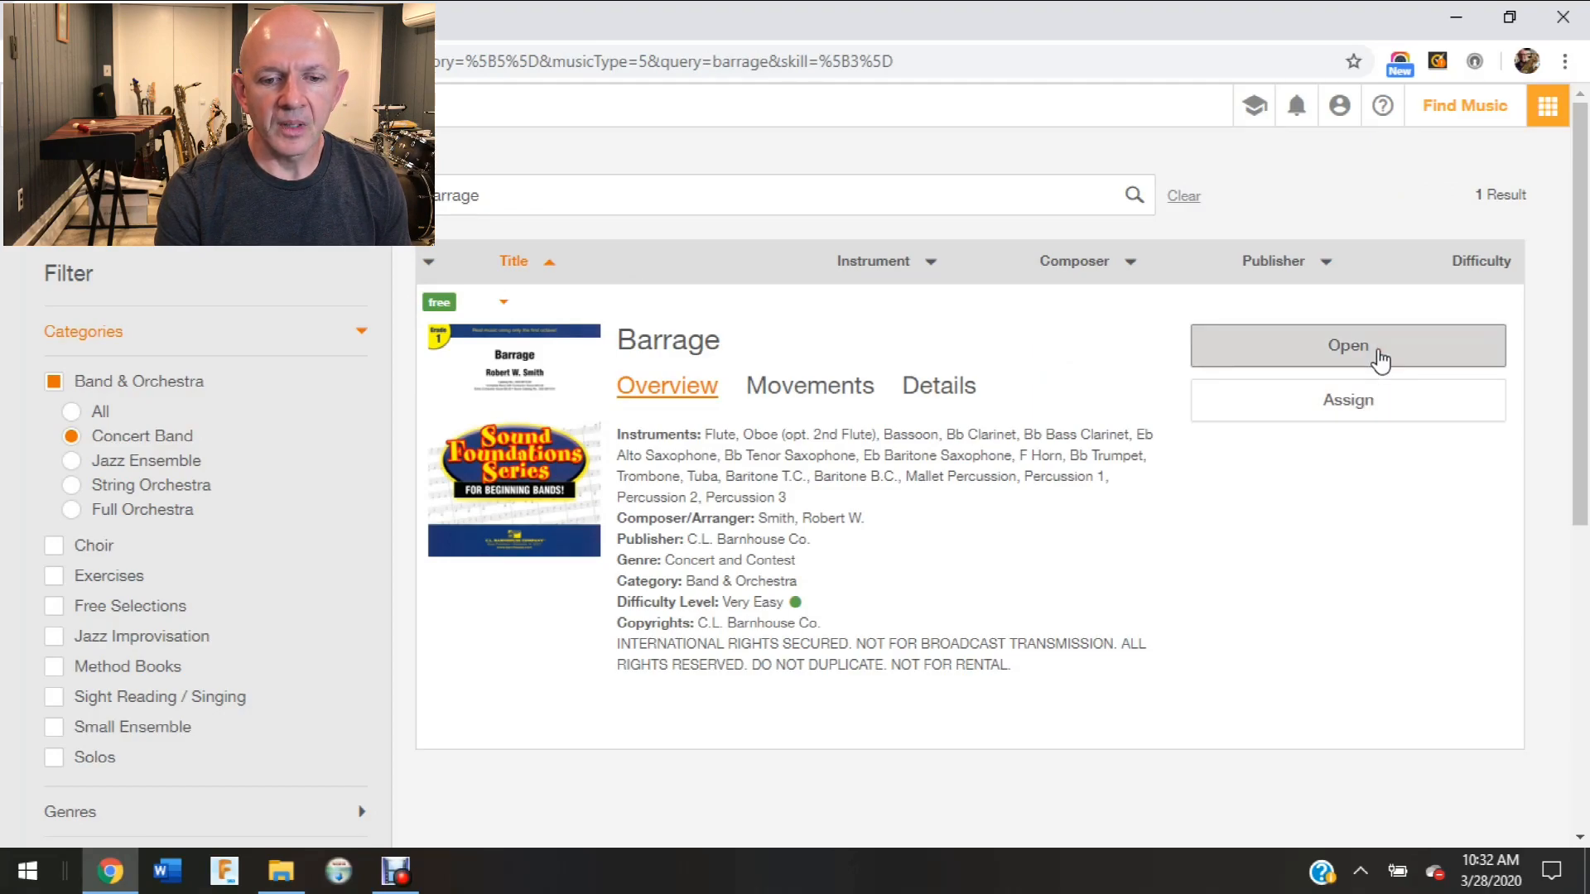
click(1379, 354)
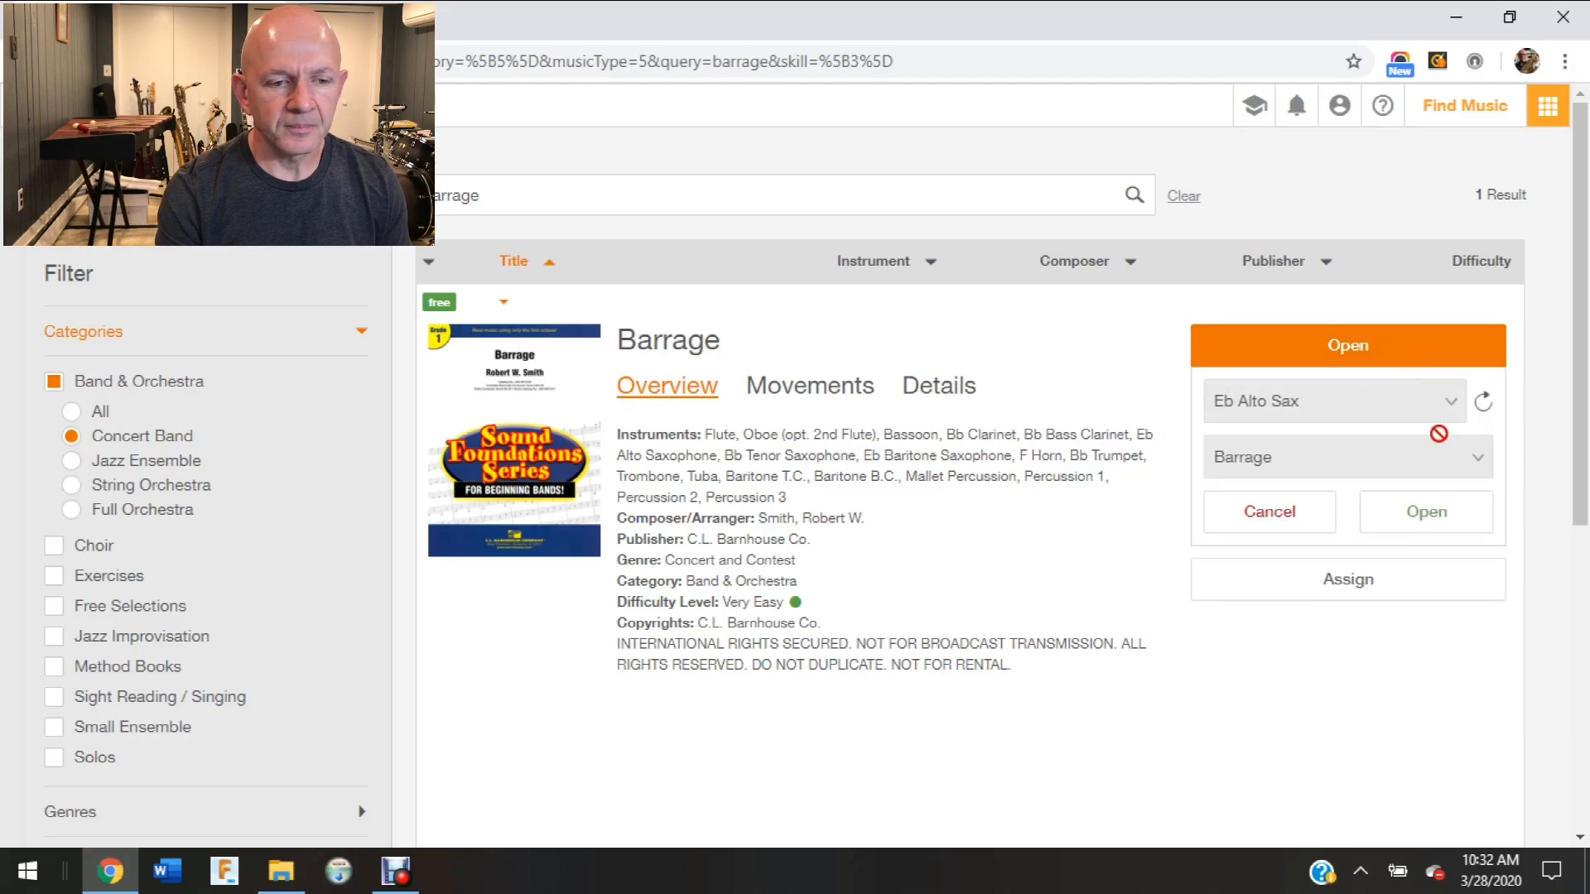
click(1429, 514)
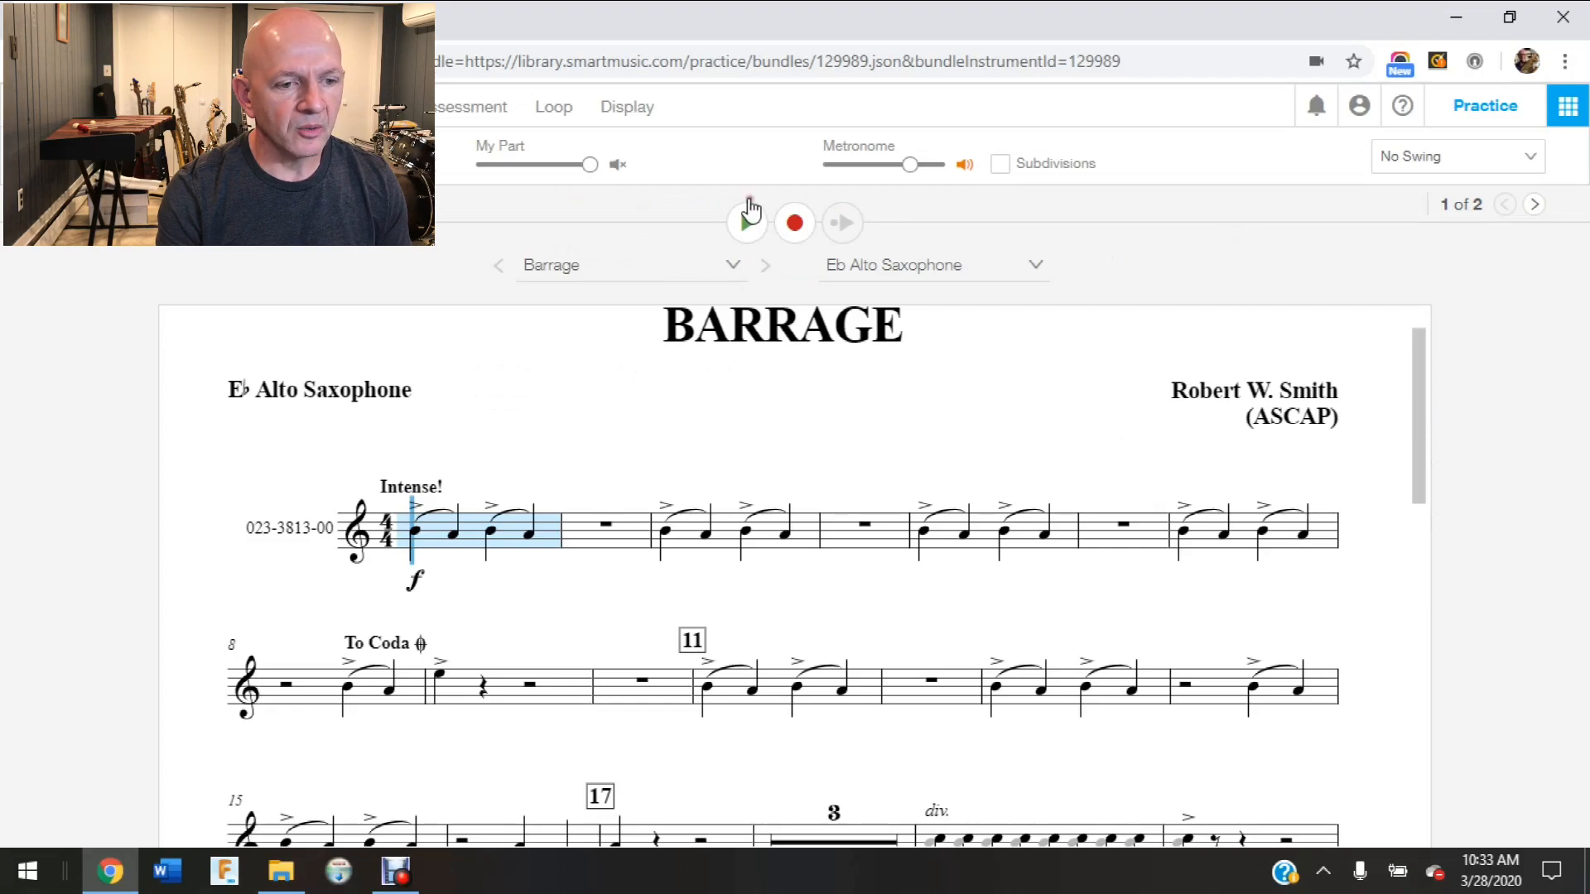
Show the assessment options for Barrage, check the subparts choices, and start creating an assignment from the piece
click(473, 116)
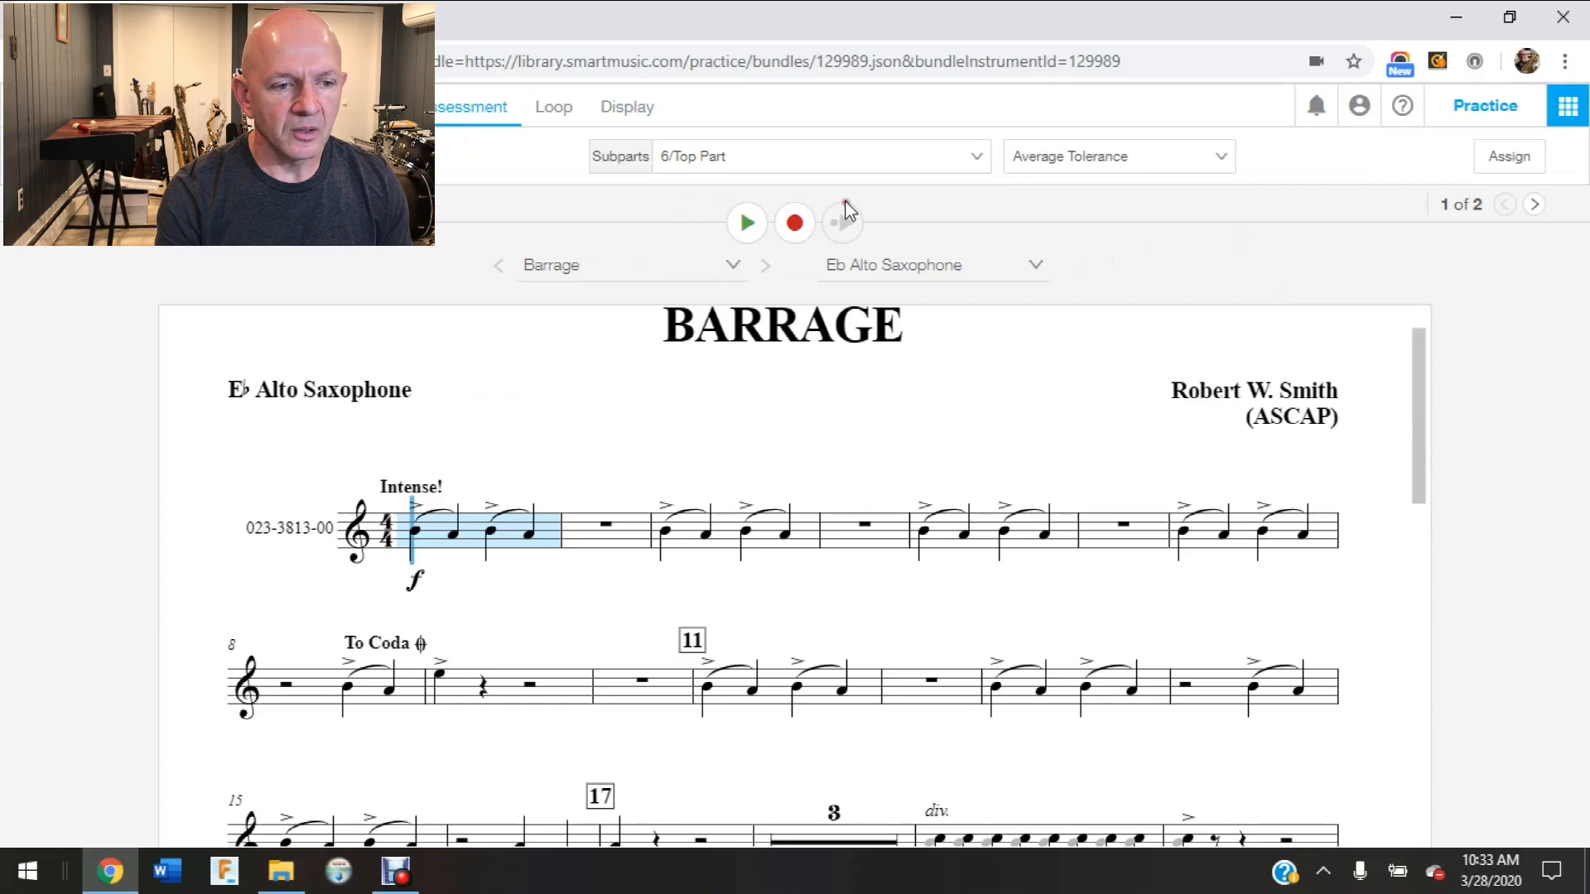
click(977, 159)
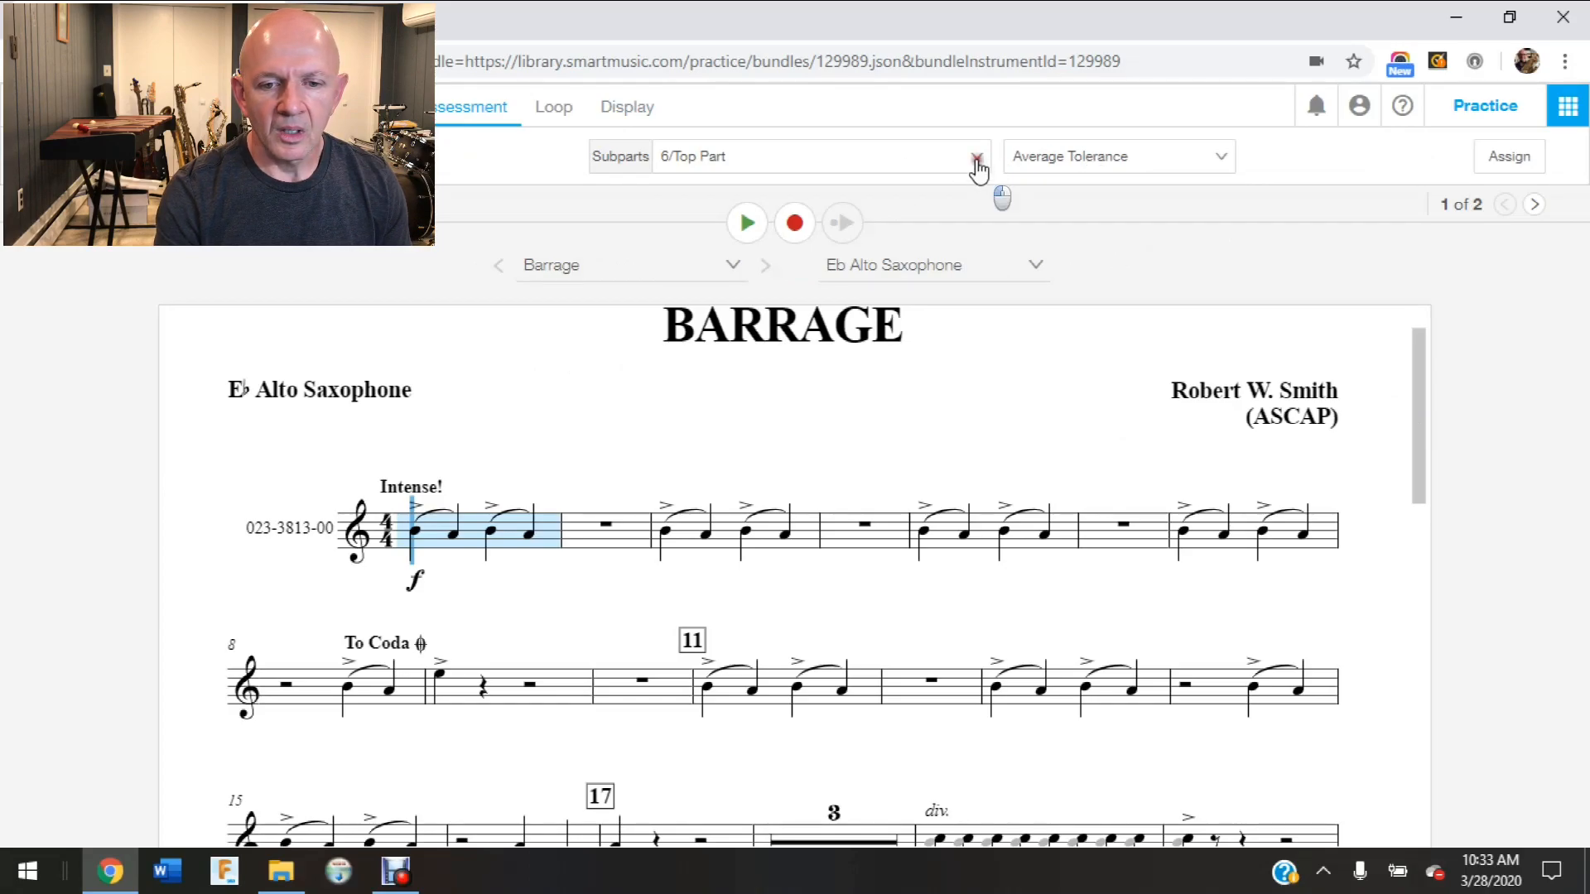
click(977, 162)
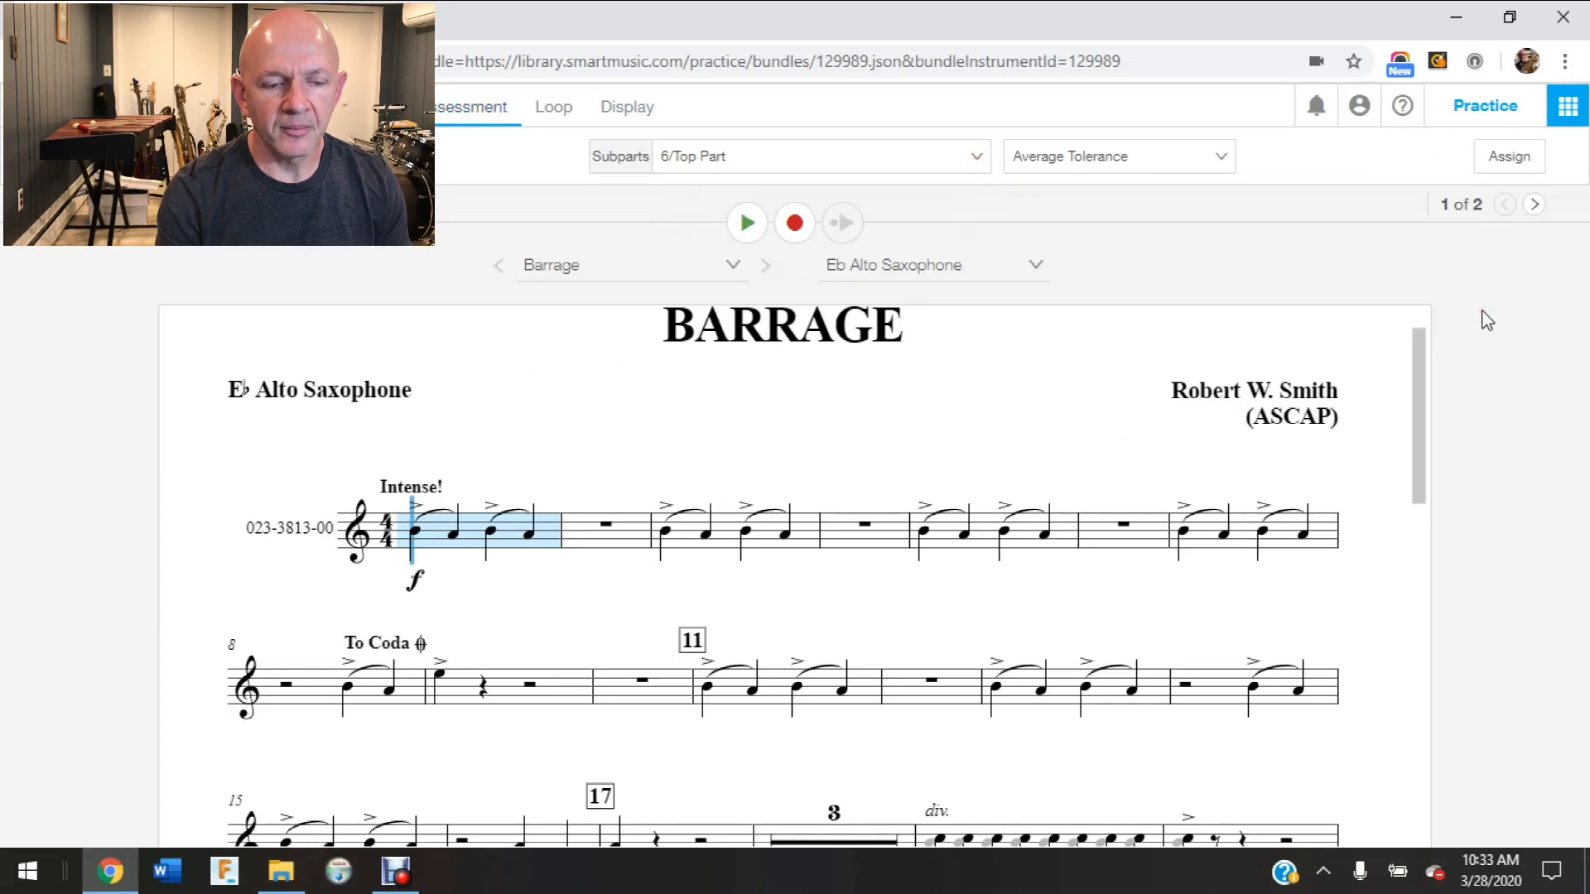
click(1522, 164)
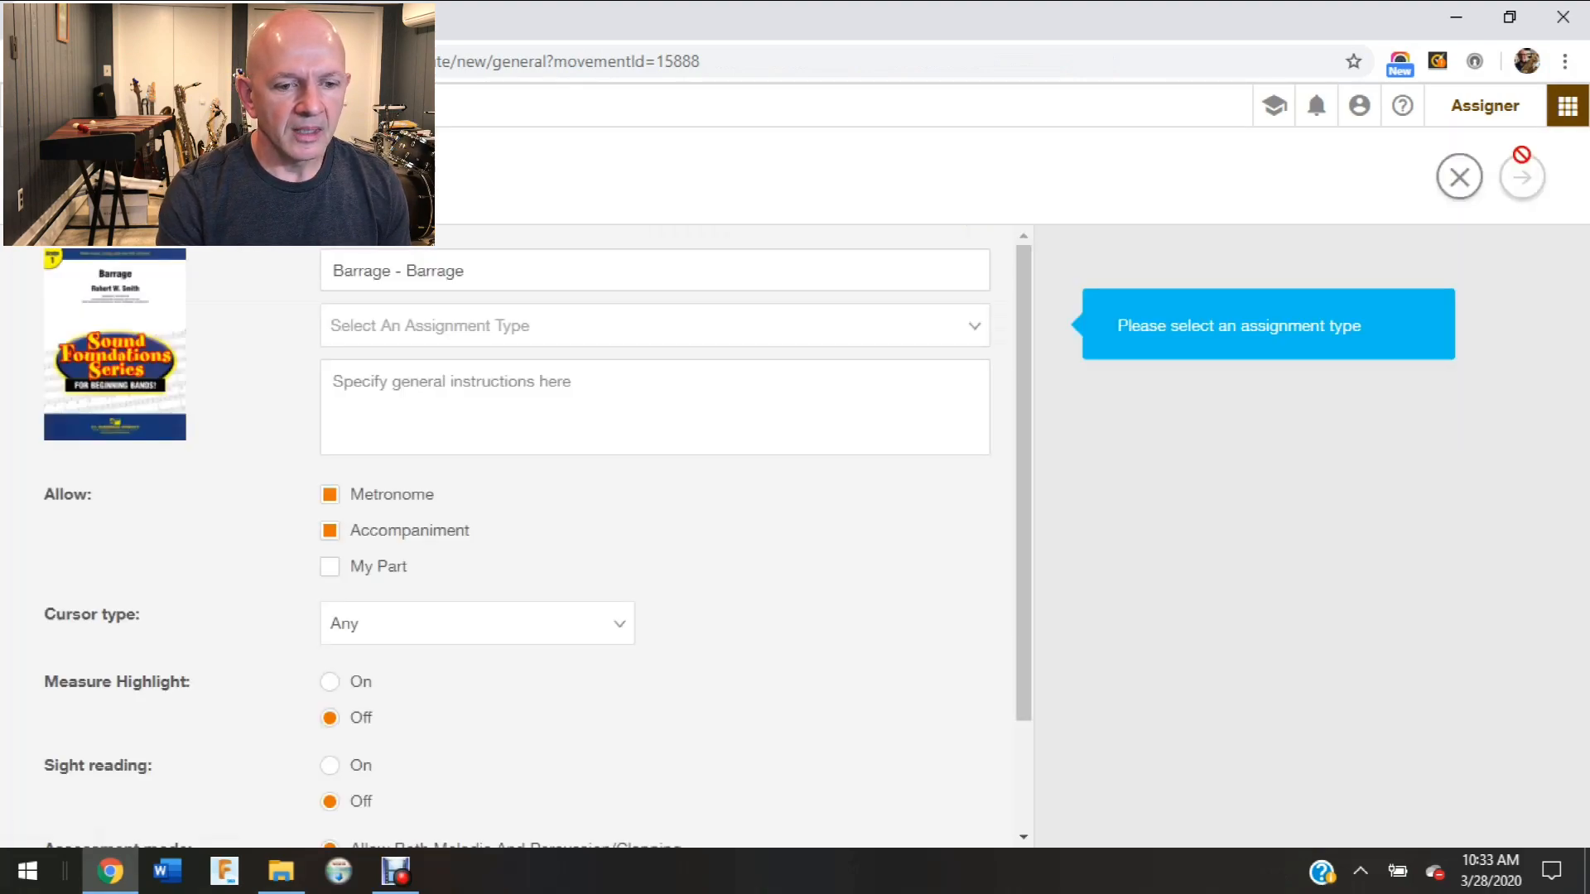
Choose the predefined Assignment 1, look through its instructions for each instrument, and try Edit Parameters before restoring Use Current Parameters
click(973, 333)
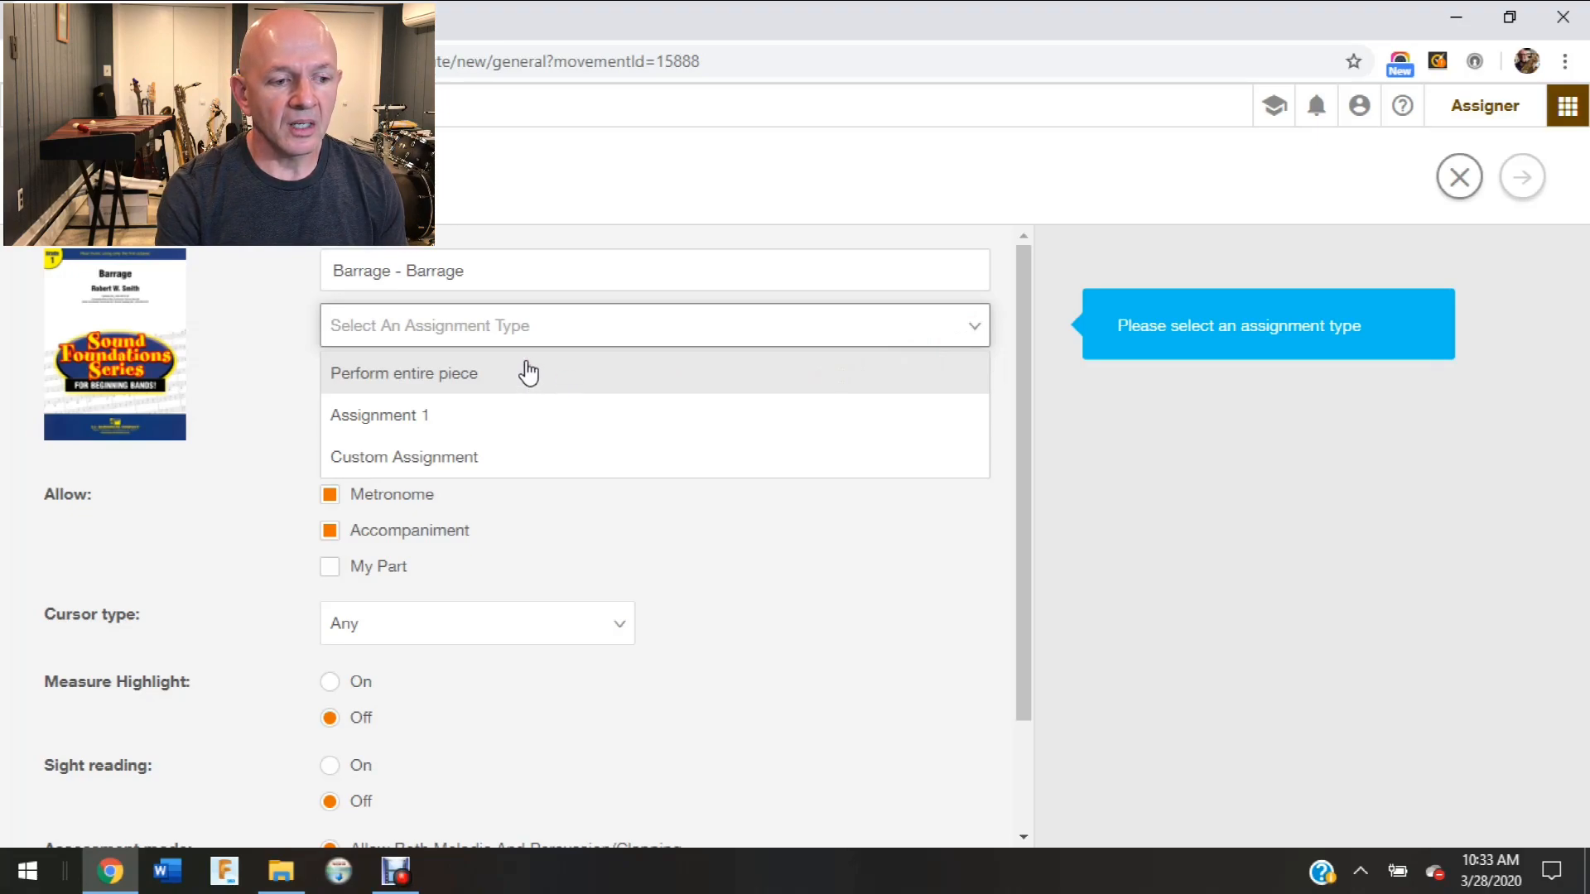
click(468, 418)
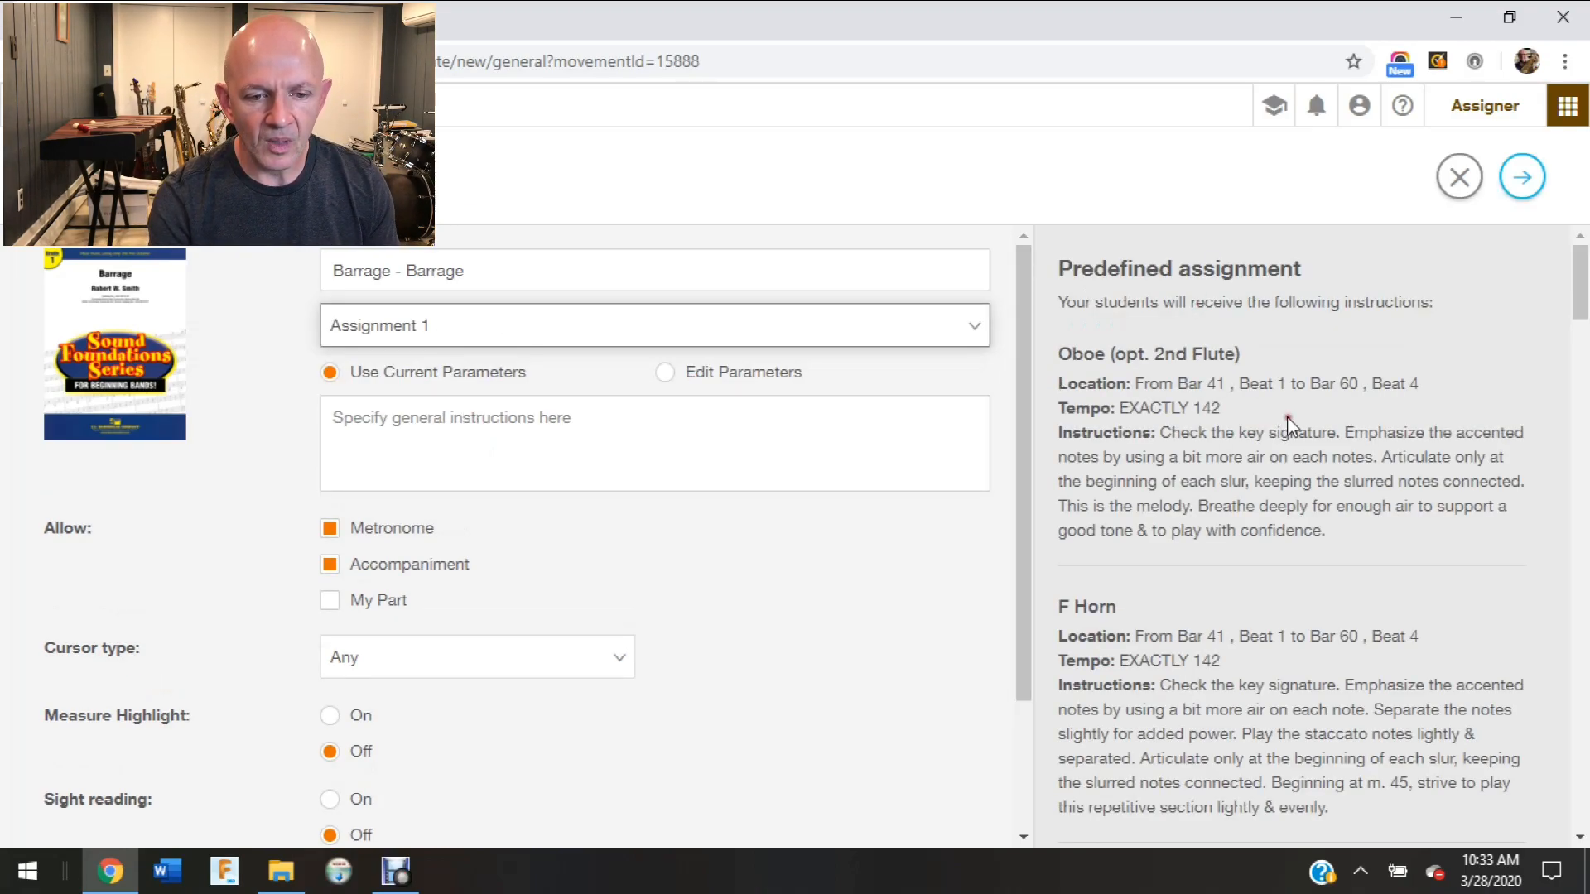
drag(1584, 282, 1586, 556)
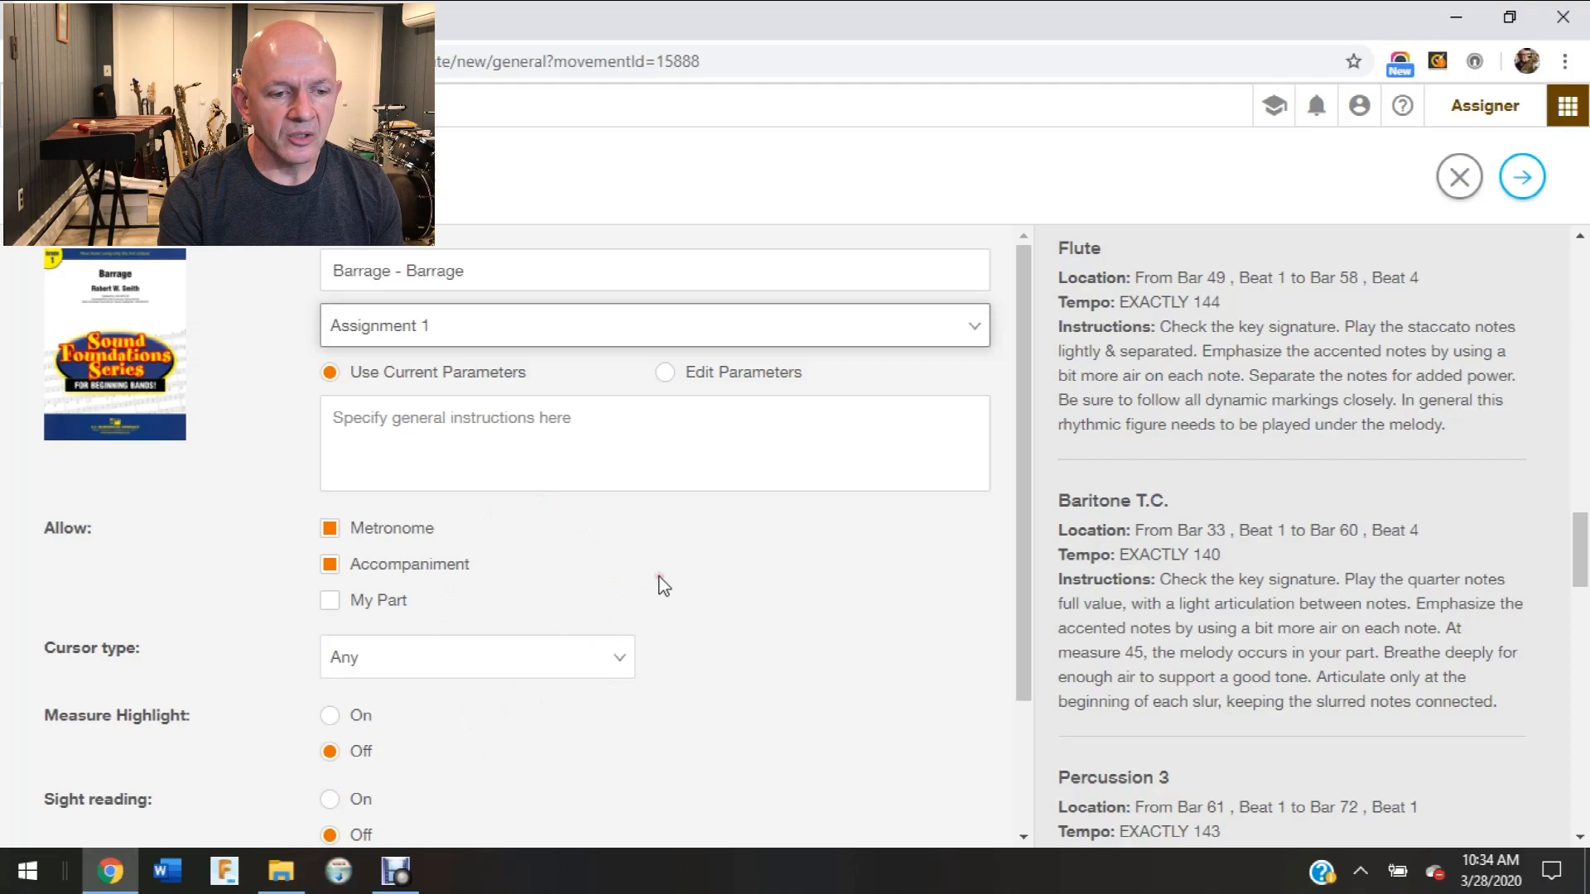
click(664, 375)
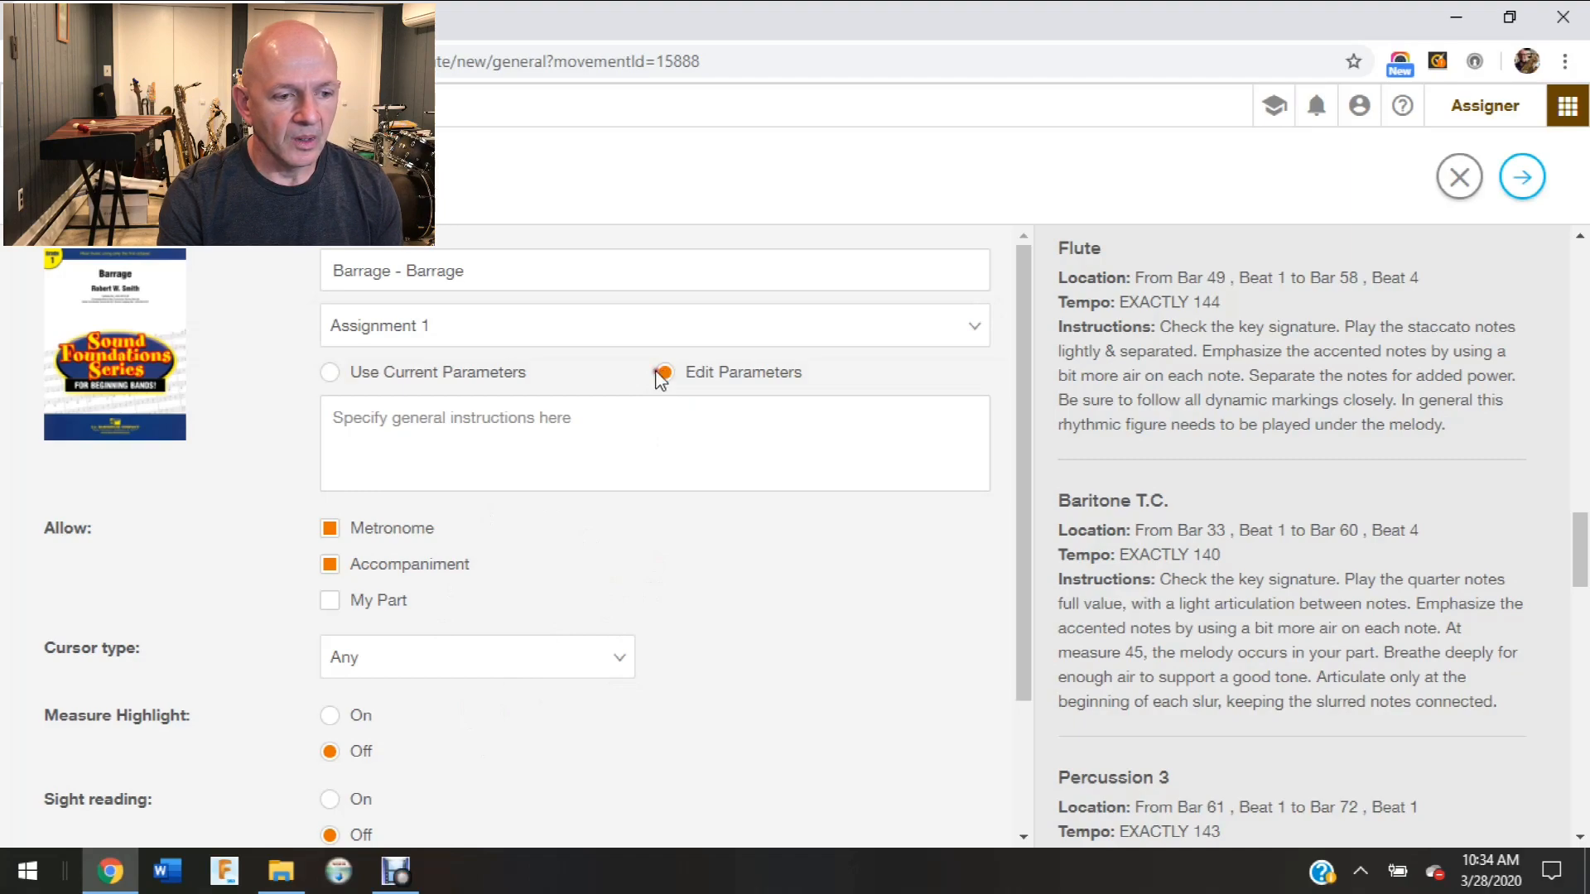
click(333, 375)
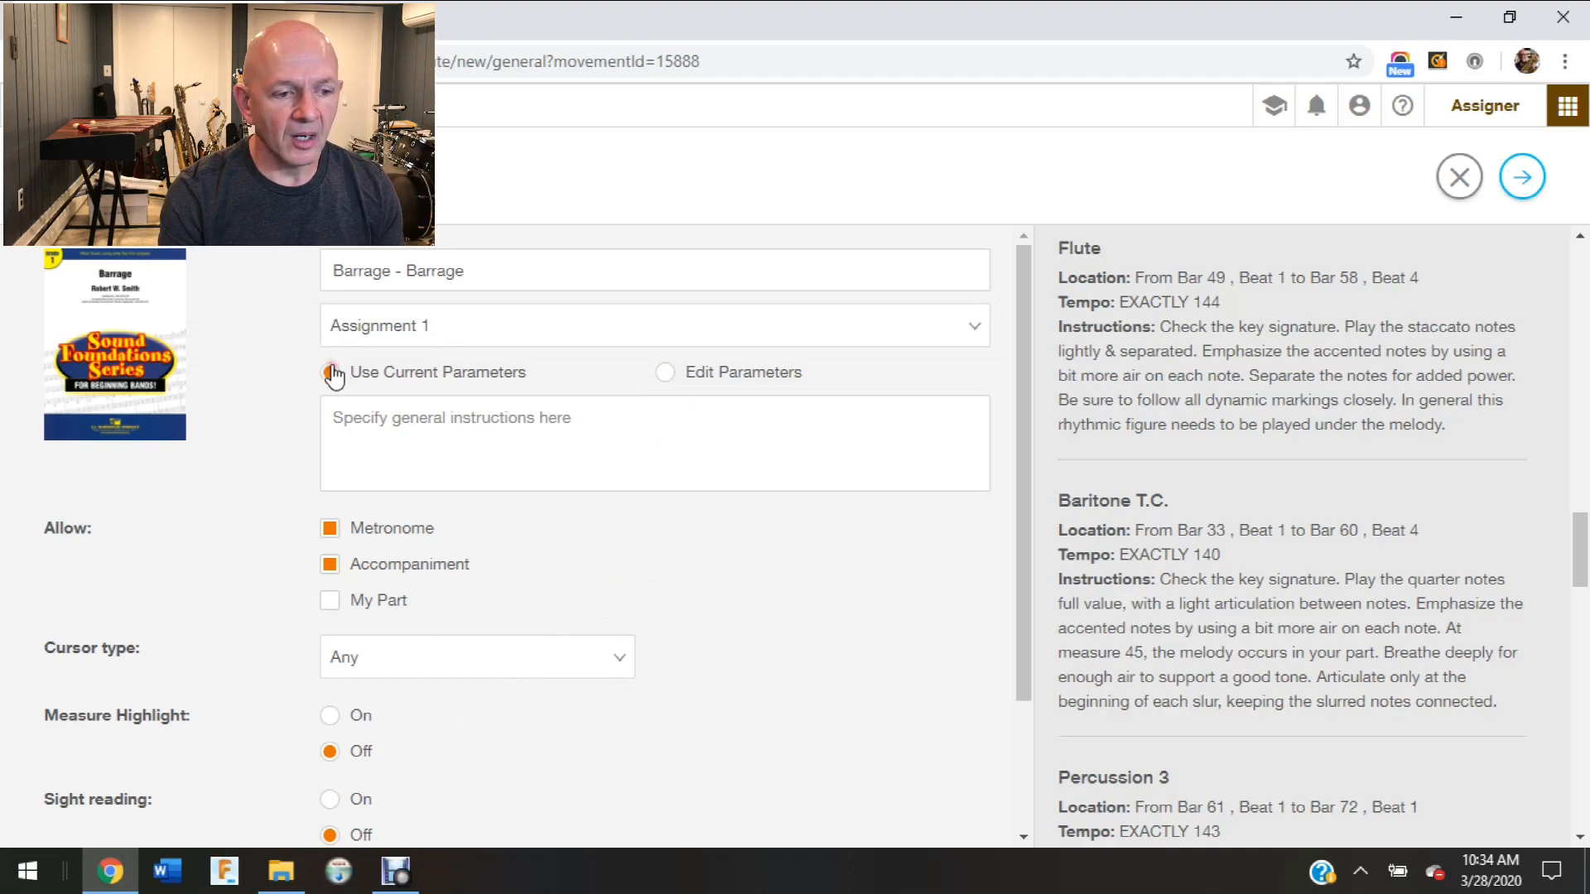
Change the assignment type to Custom Assignment and continue to the setup of the parts
click(495, 324)
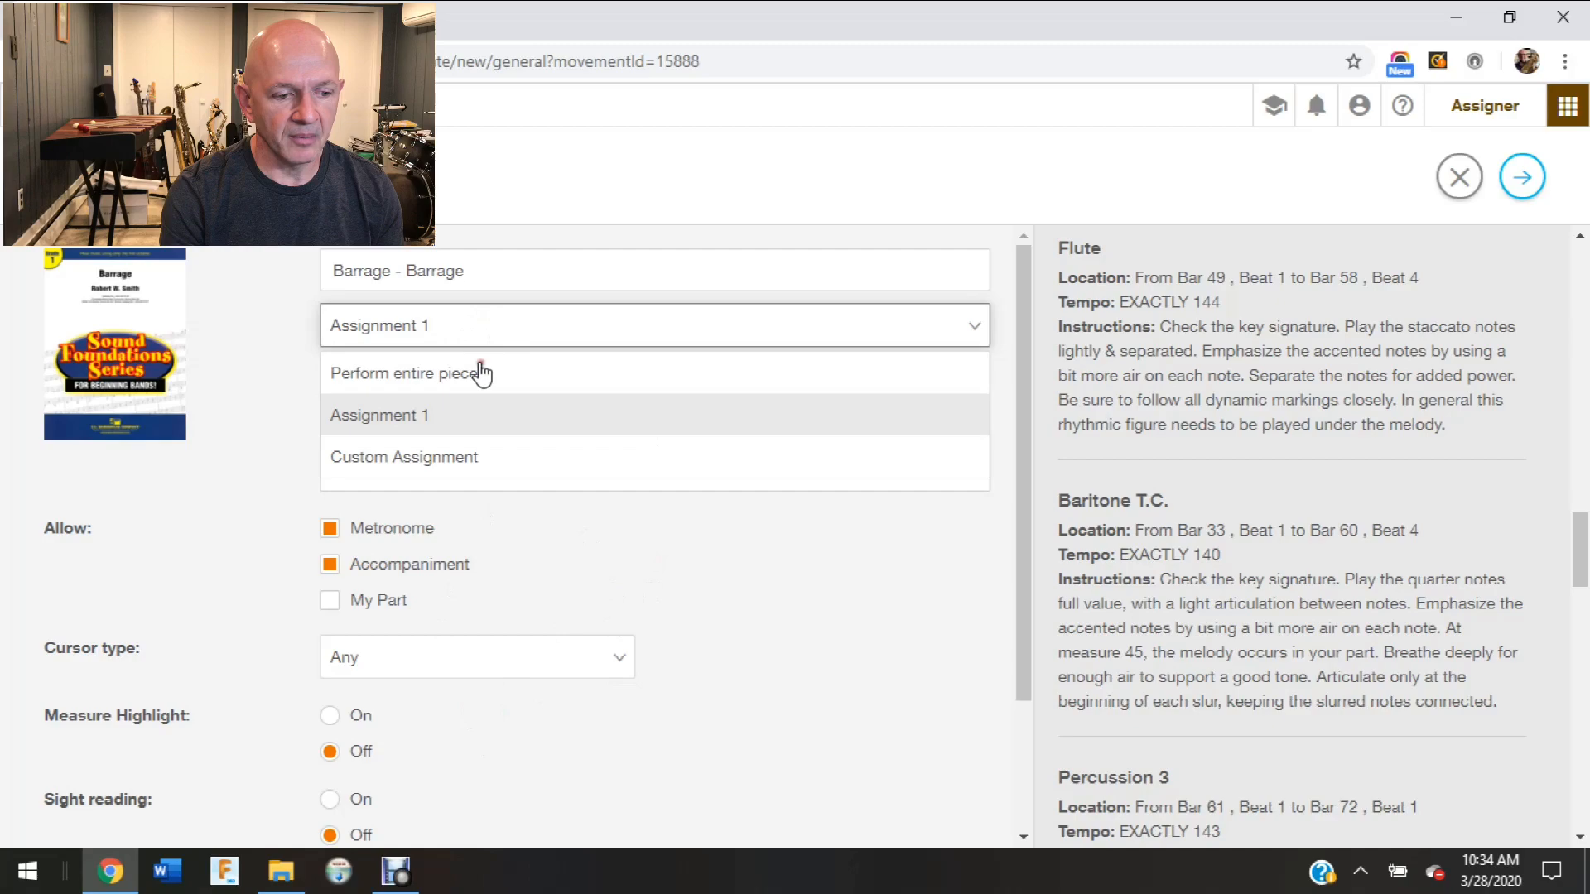
click(458, 459)
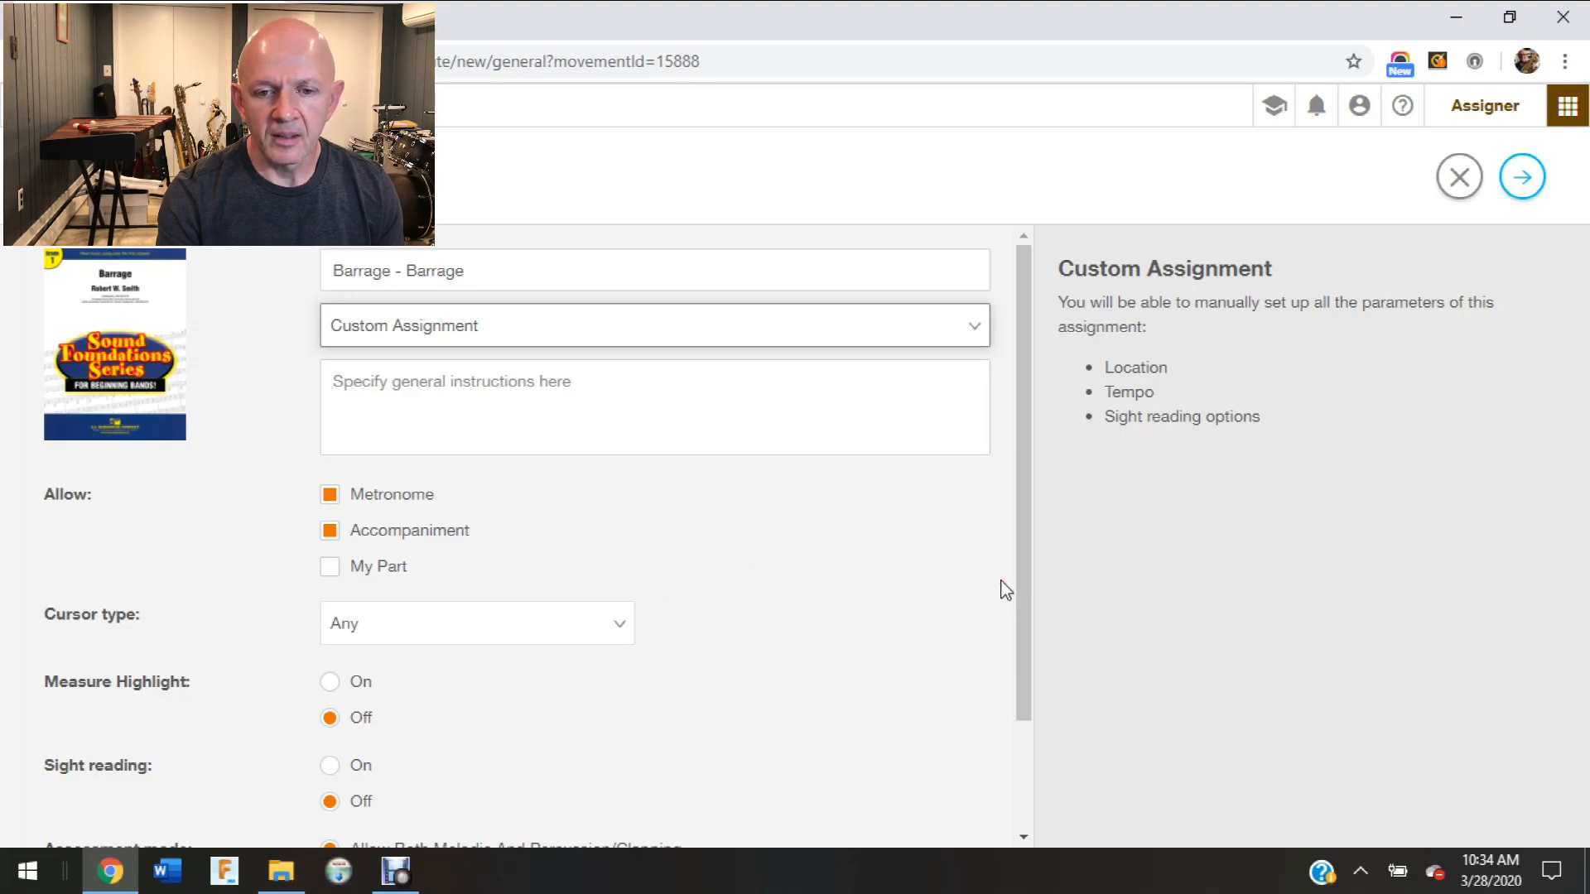
click(1514, 195)
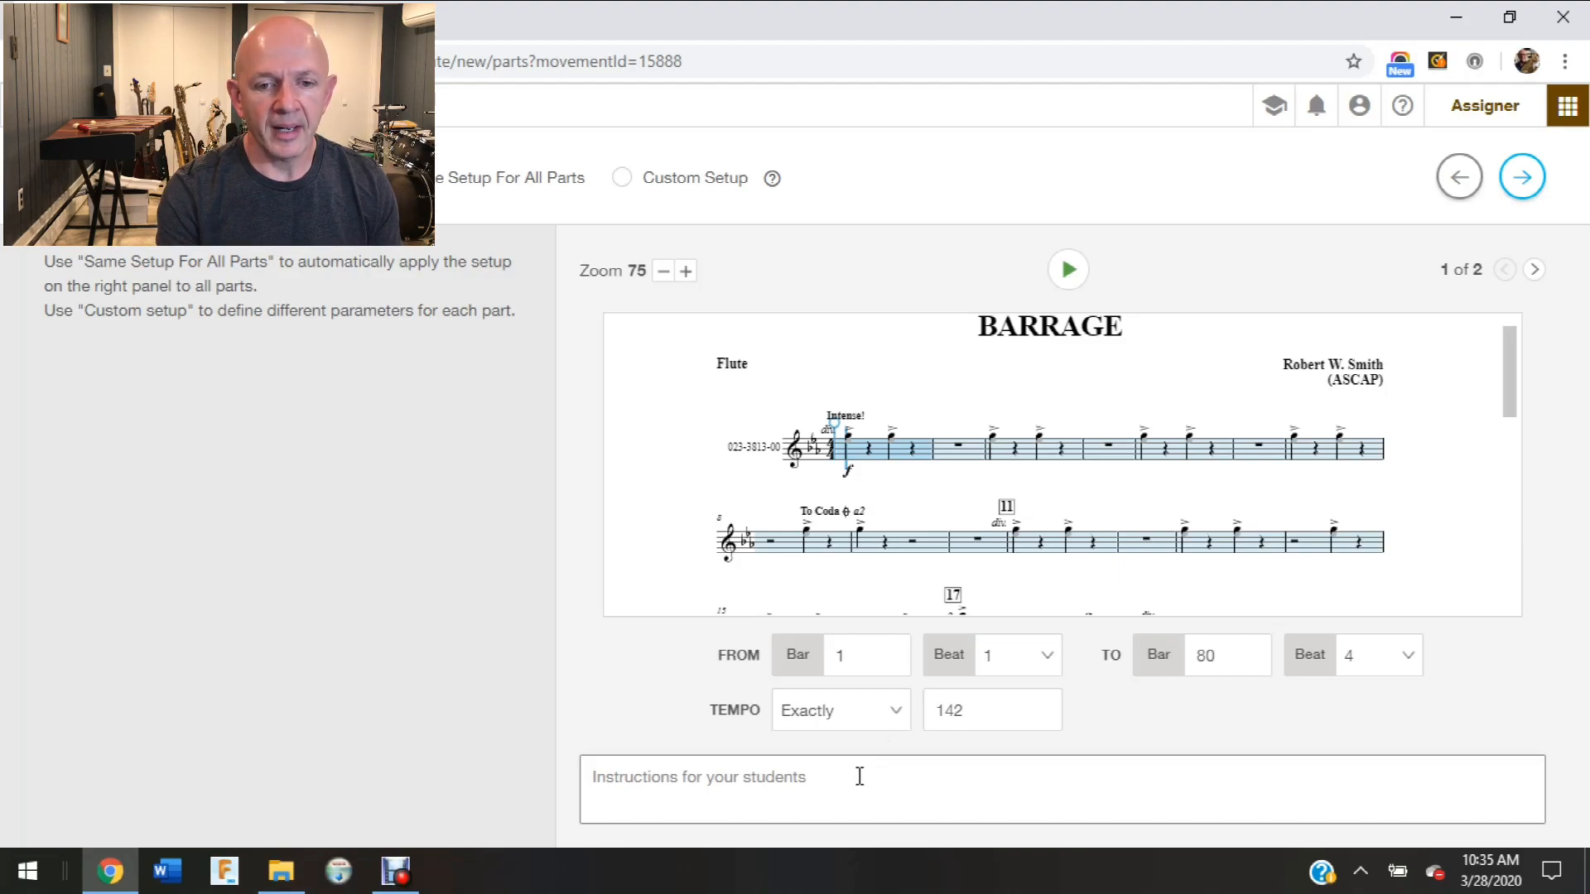
Return to the general assignment settings and open the list of assignment types
click(1457, 184)
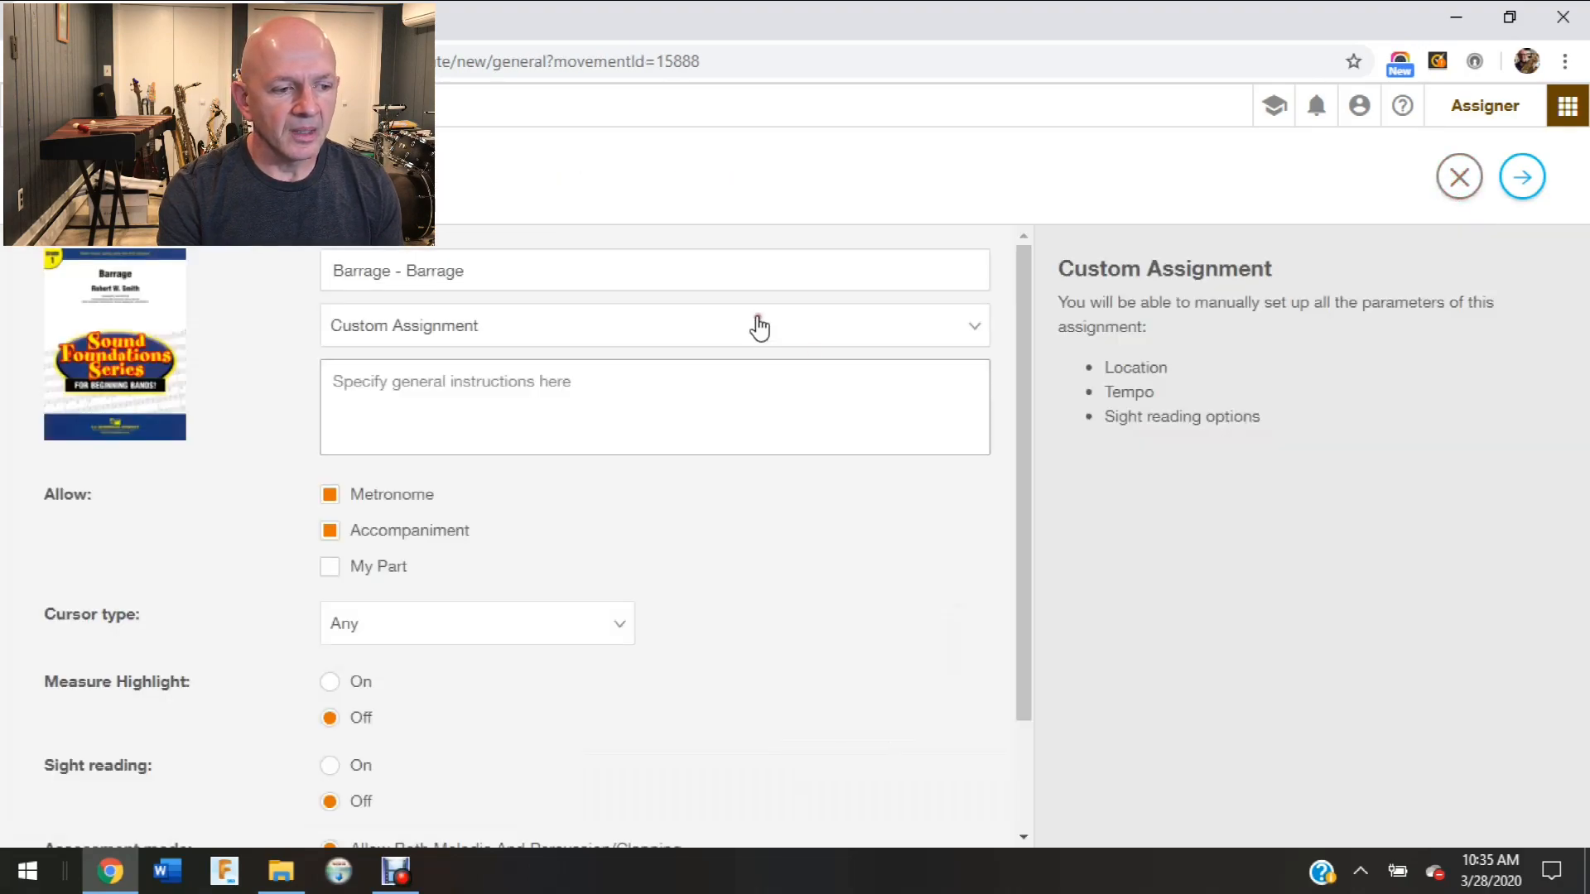
click(702, 330)
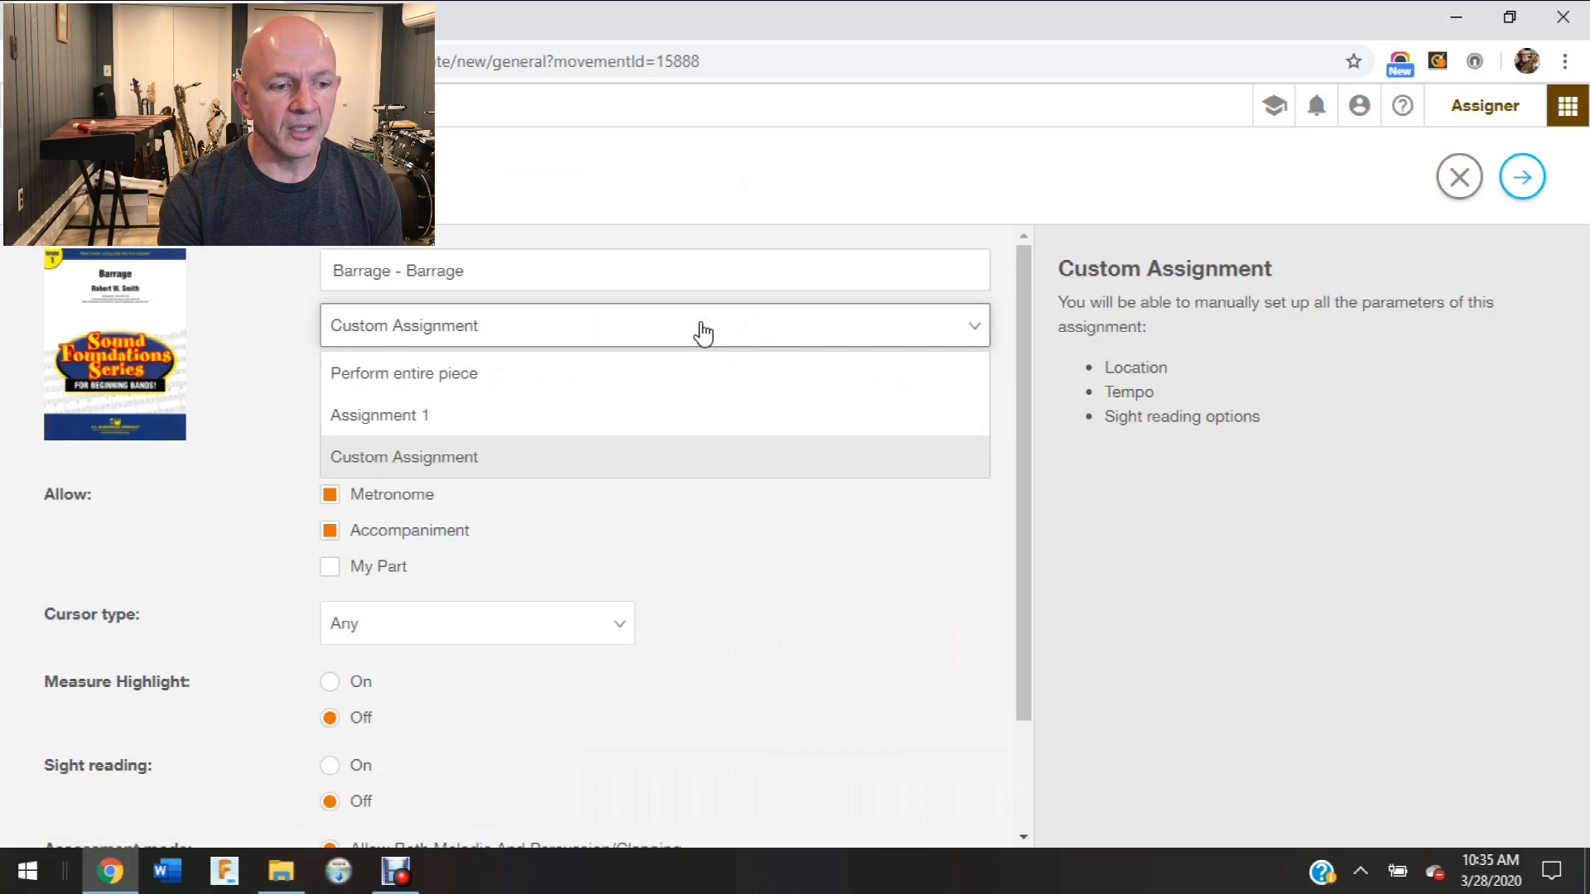
click(708, 345)
click(645, 348)
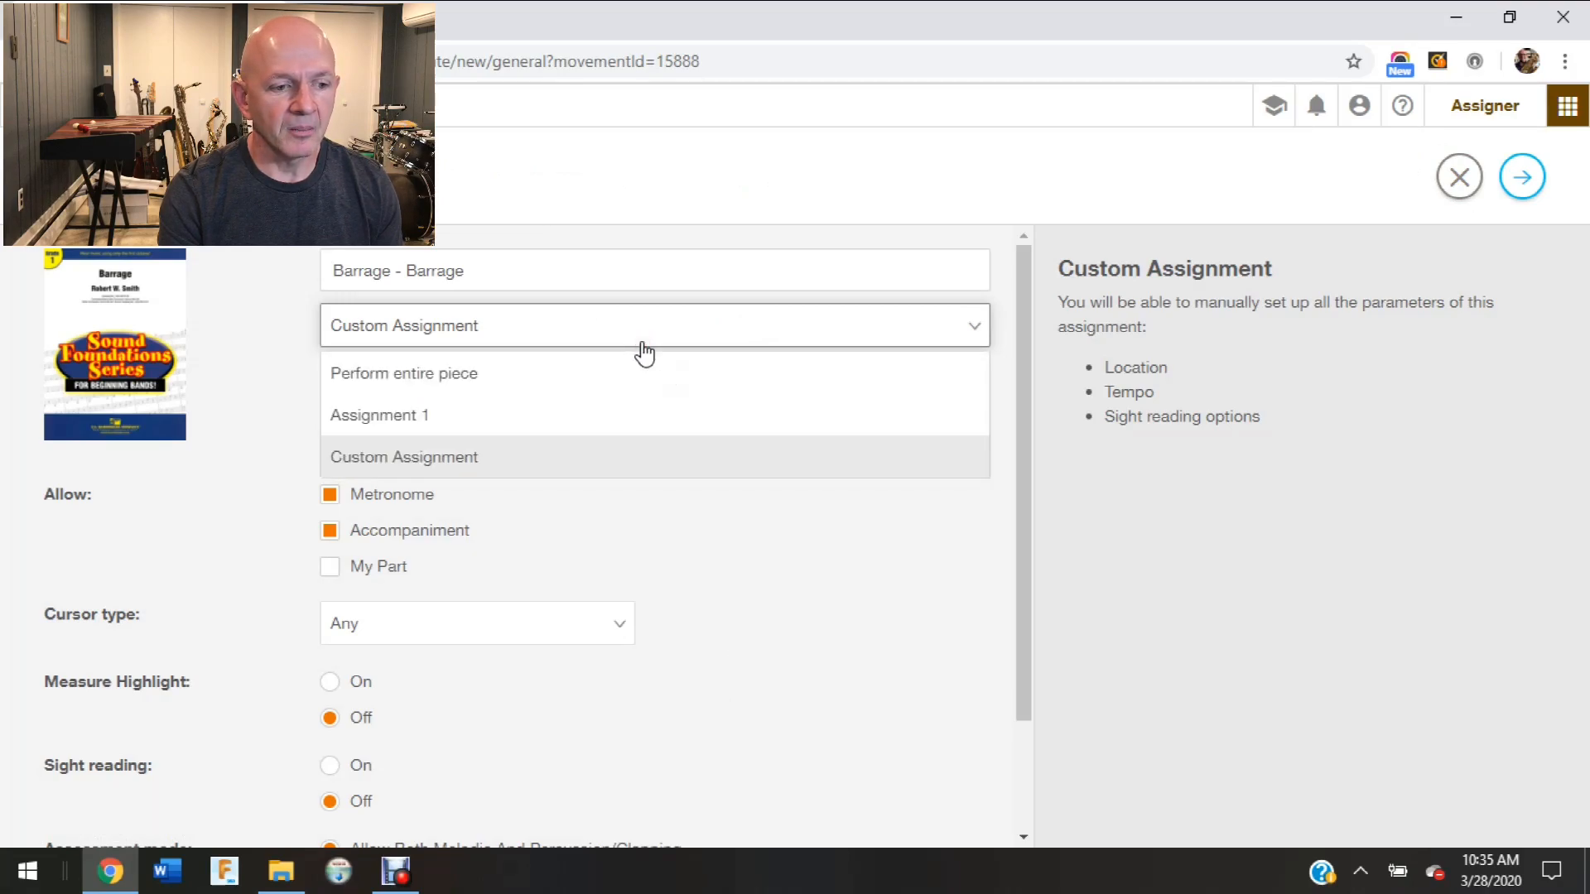